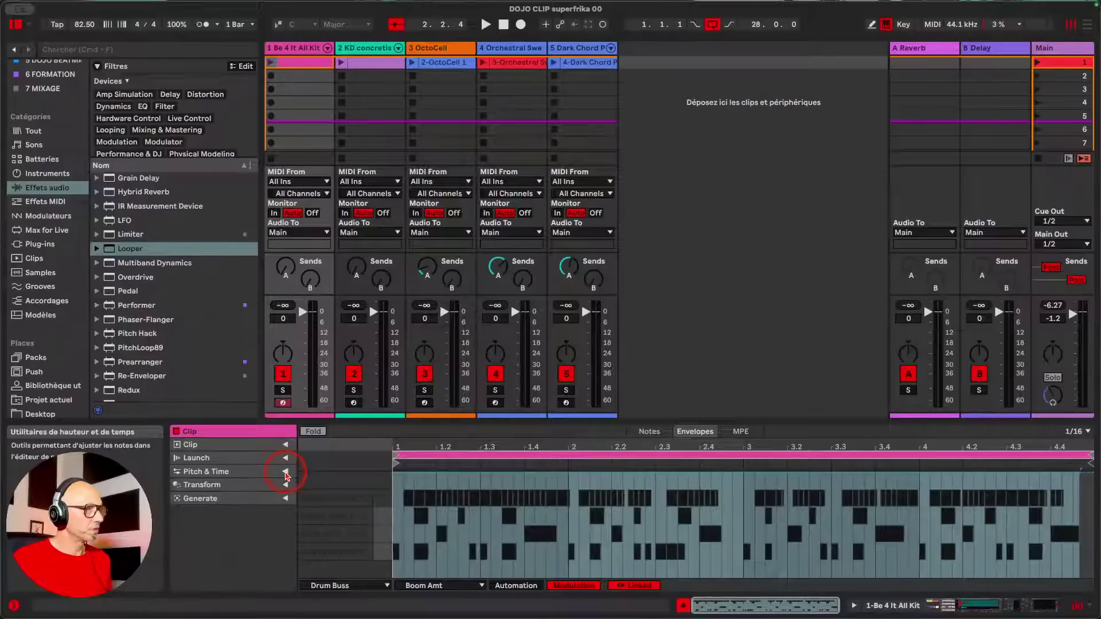
# - Expand the drum clip's Launch settings and show the available launch modes
pyautogui.click(285, 458)
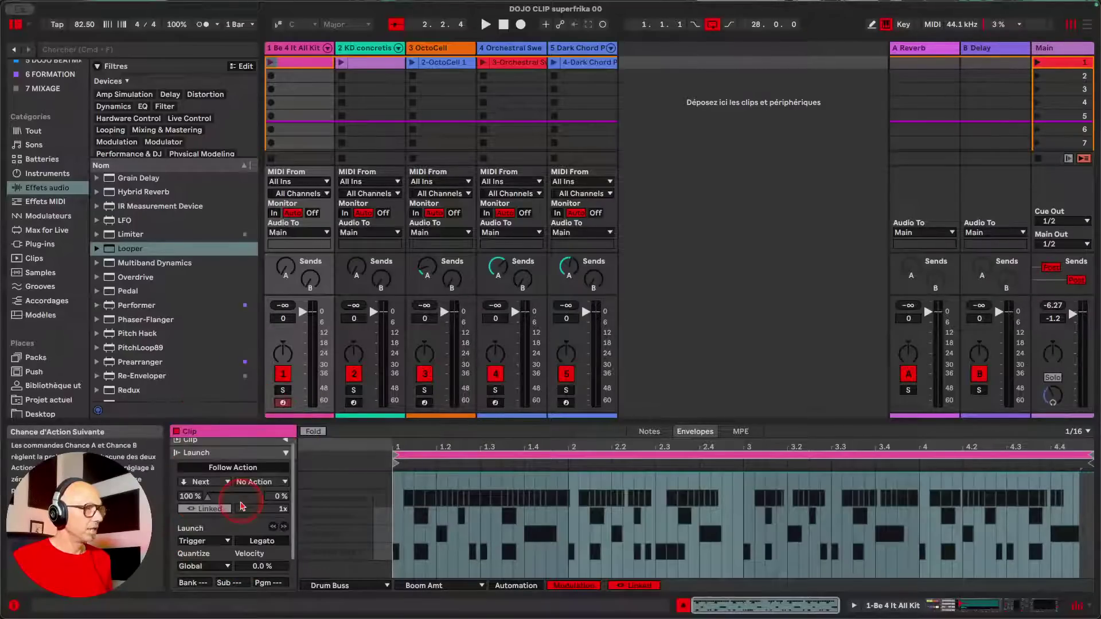
pyautogui.scroll(-1, 240, 507)
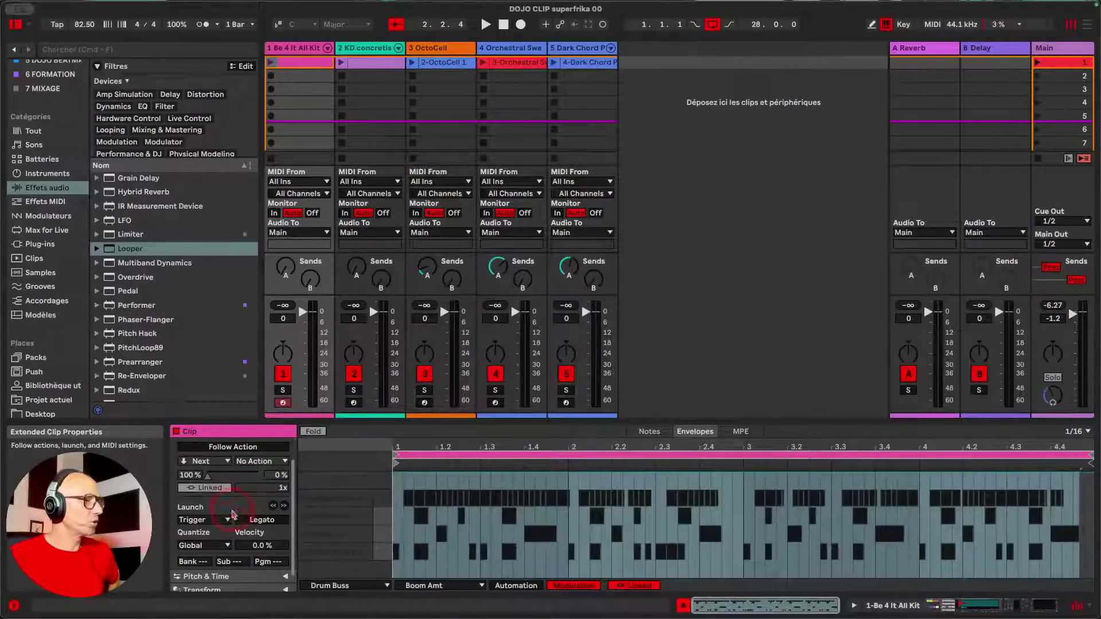
pyautogui.click(208, 522)
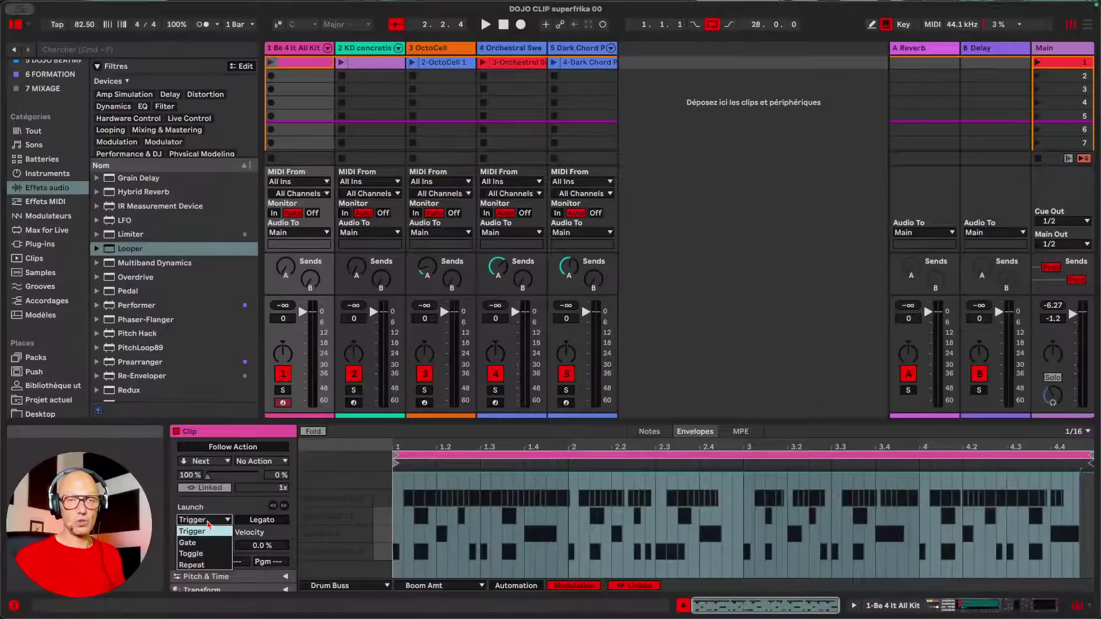
# - Show the Main track's devices, turn on camera 1 in CAMERAAD and float its video window
pyautogui.click(1074, 48)
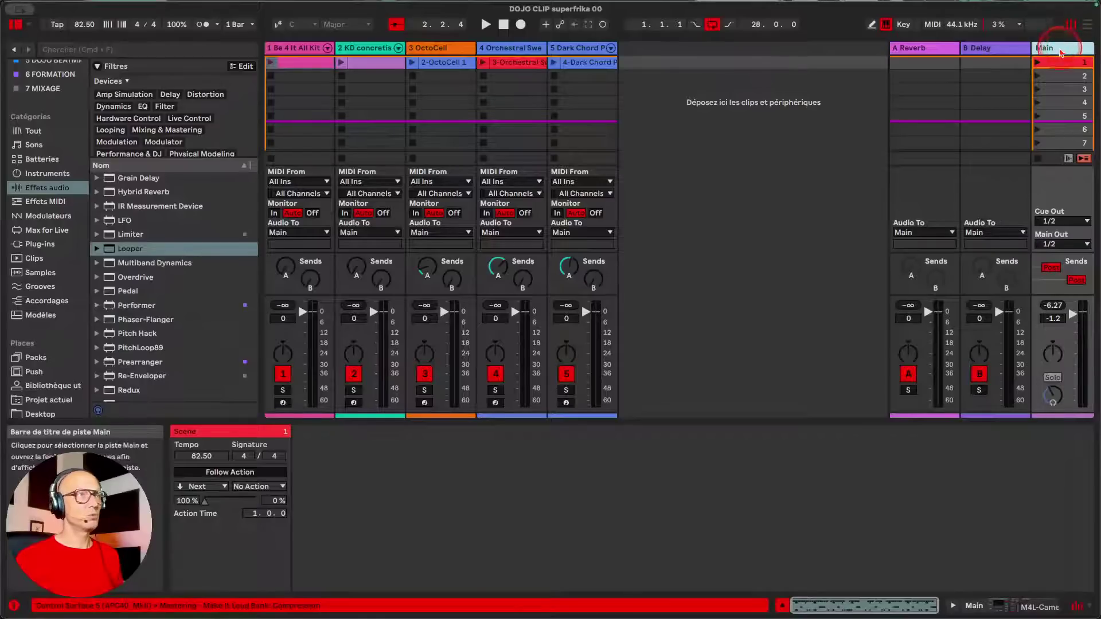
pyautogui.hotkey('shift', 'Tab')
pyautogui.click(528, 533)
pyautogui.click(506, 583)
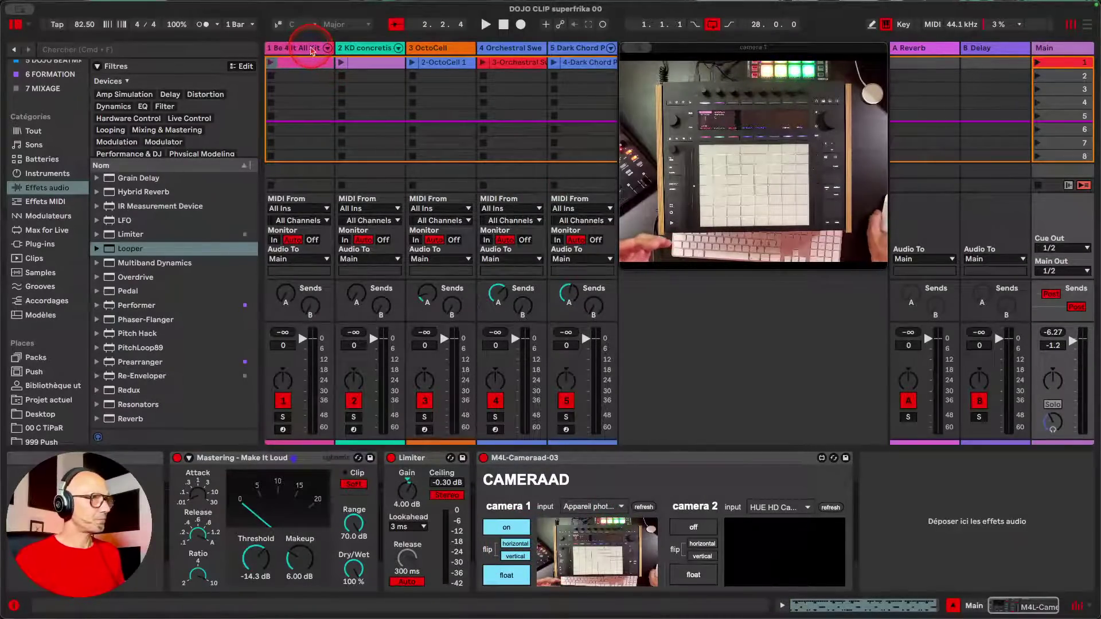
# - MIDI-map the drum clip in slot 1 of the Be 4 It All Kit track to note G#5 on the controller
pyautogui.click(298, 67)
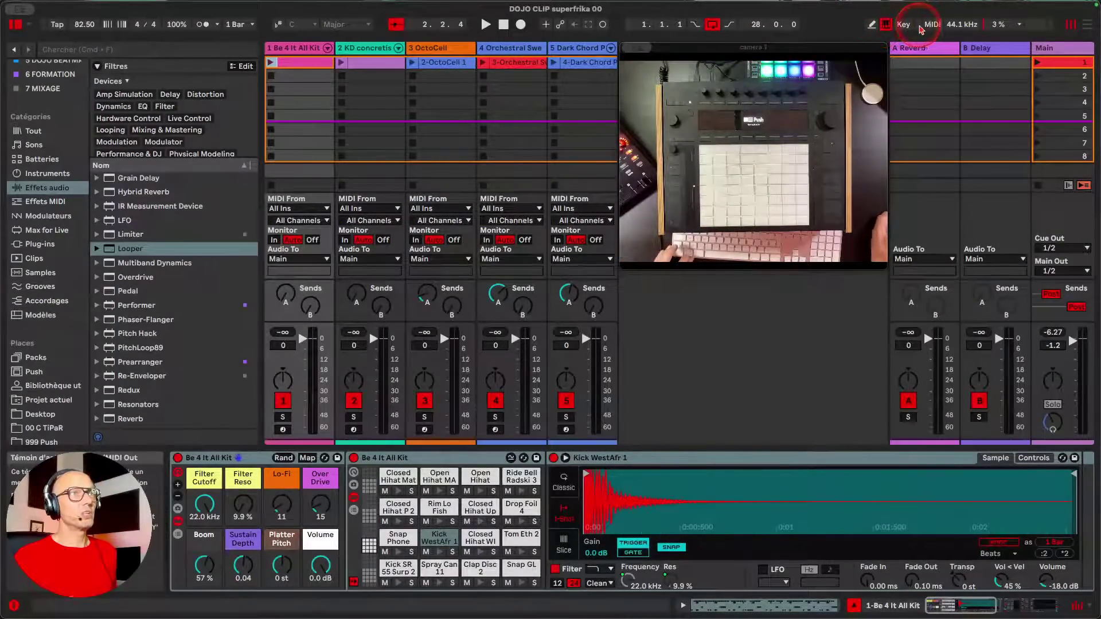
pyautogui.click(930, 24)
pyautogui.click(471, 64)
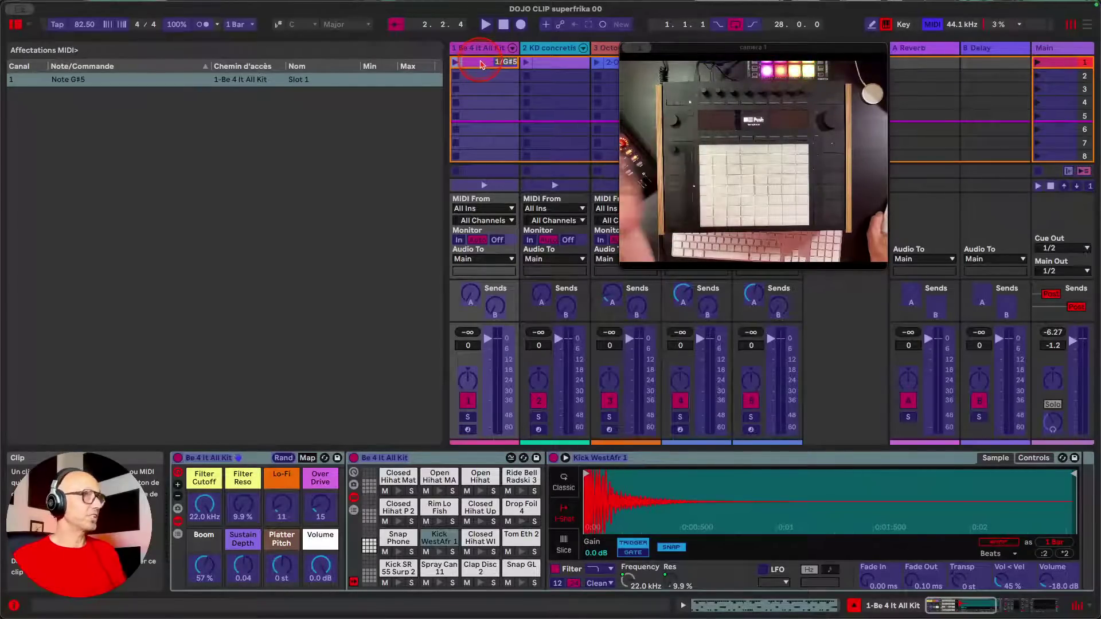
pyautogui.click(931, 24)
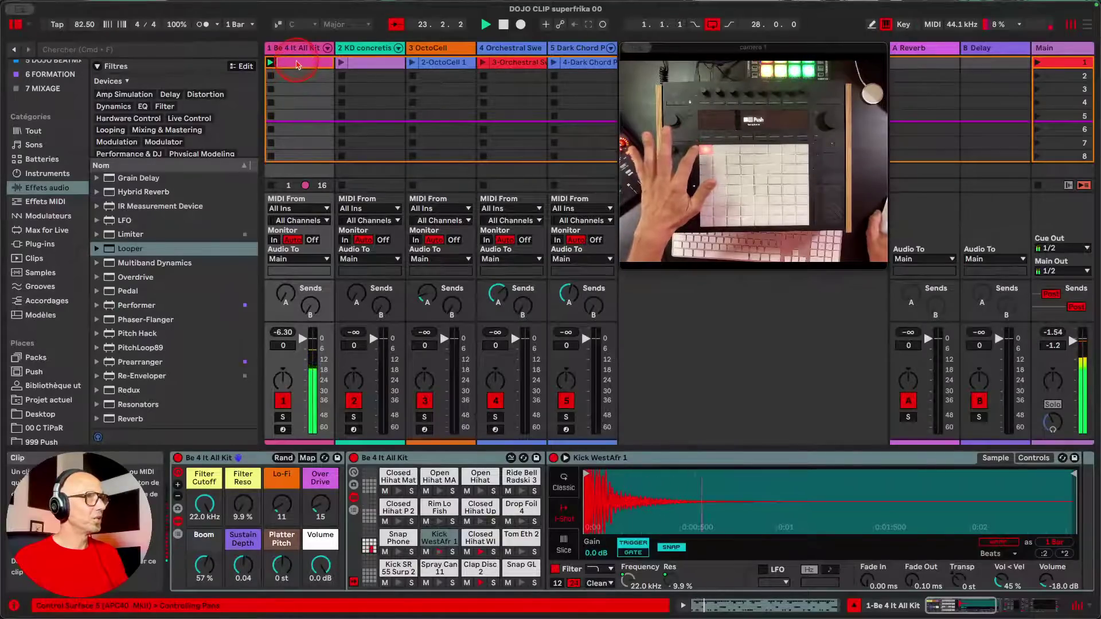
# - Open the drum clip's clip view and set its launch mode to Toggle
pyautogui.doubleClick(298, 65)
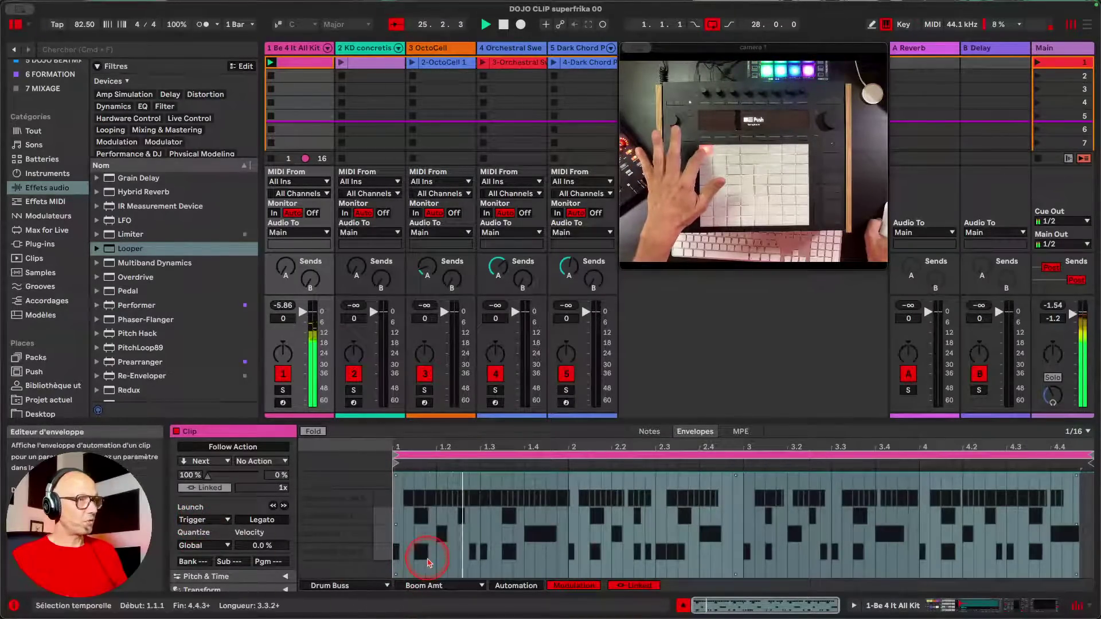
pyautogui.click(178, 24)
pyautogui.click(236, 24)
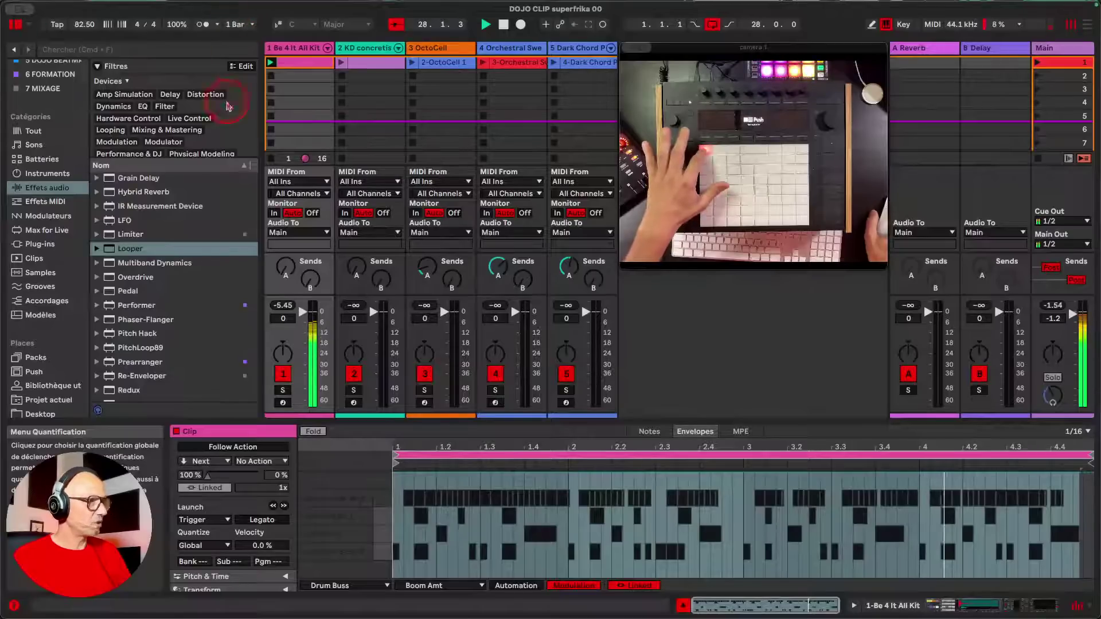
pyautogui.moveTo(208, 522)
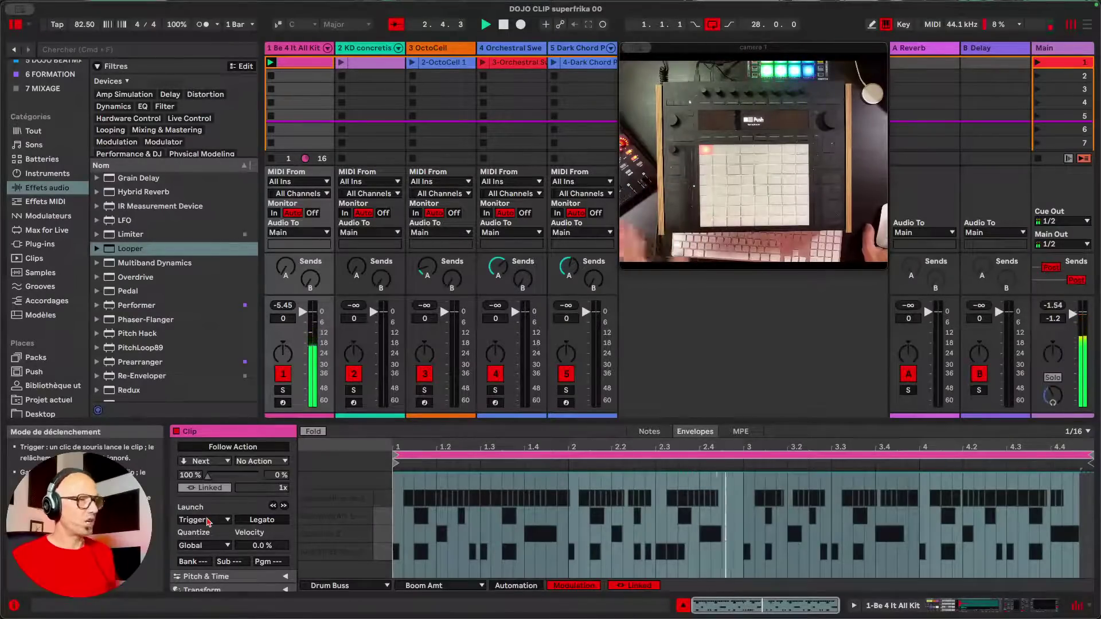
pyautogui.click(208, 520)
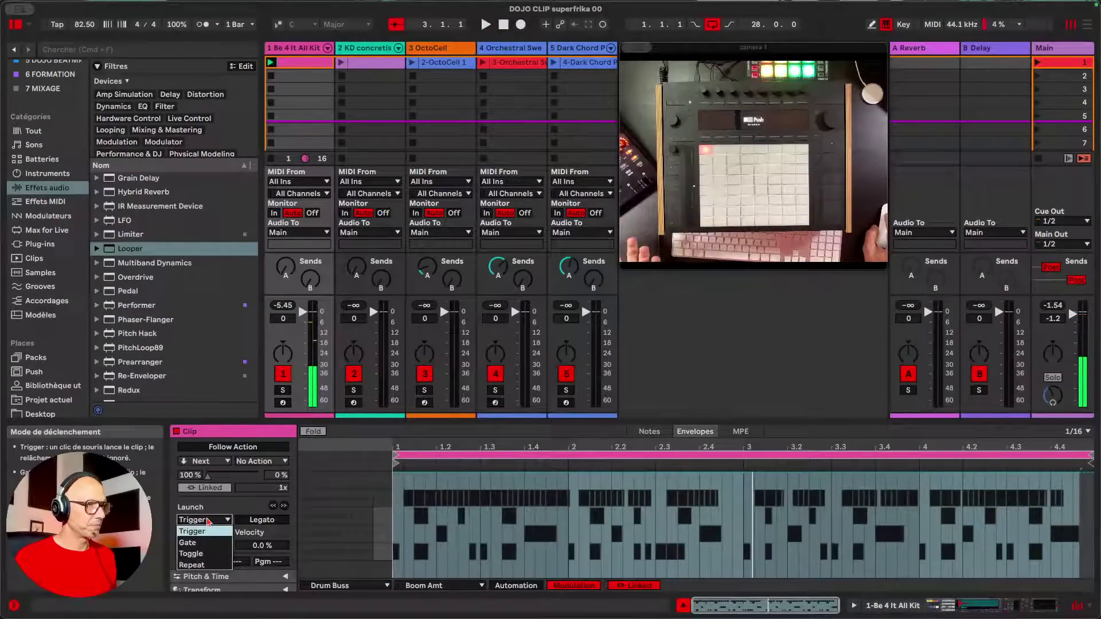
pyautogui.click(202, 553)
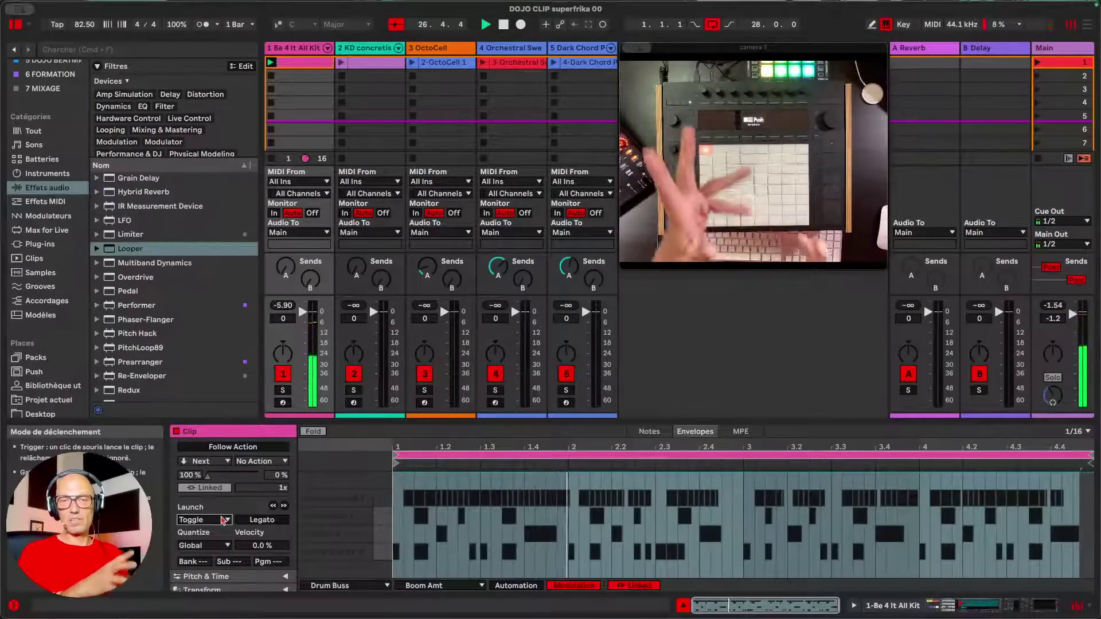
# - Set the drum clip's launch mode to Gate
pyautogui.click(222, 520)
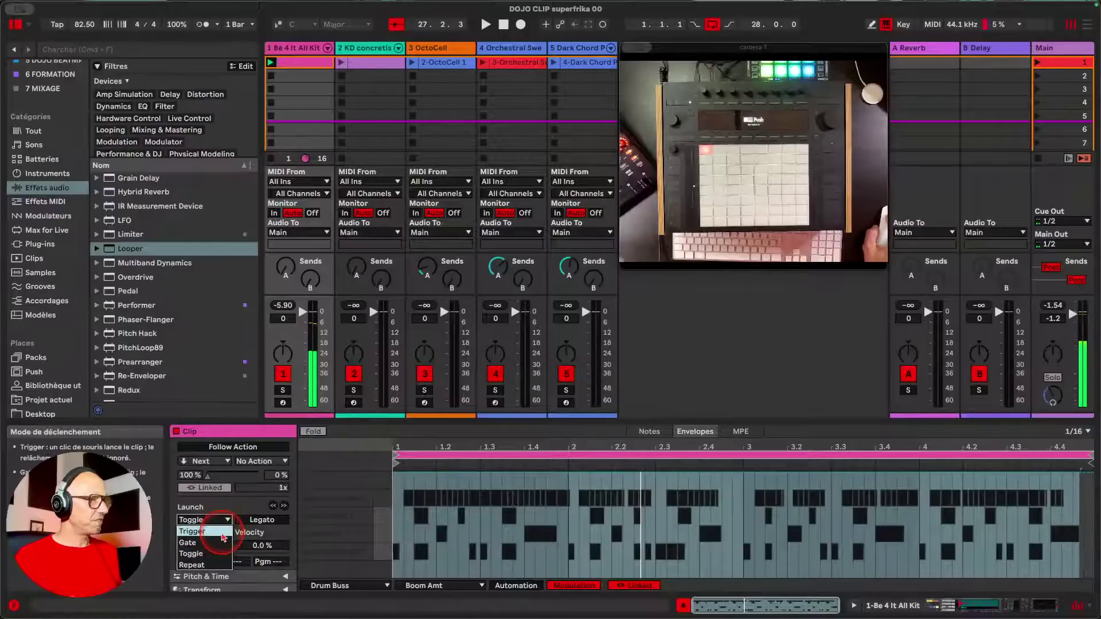
pyautogui.click(221, 543)
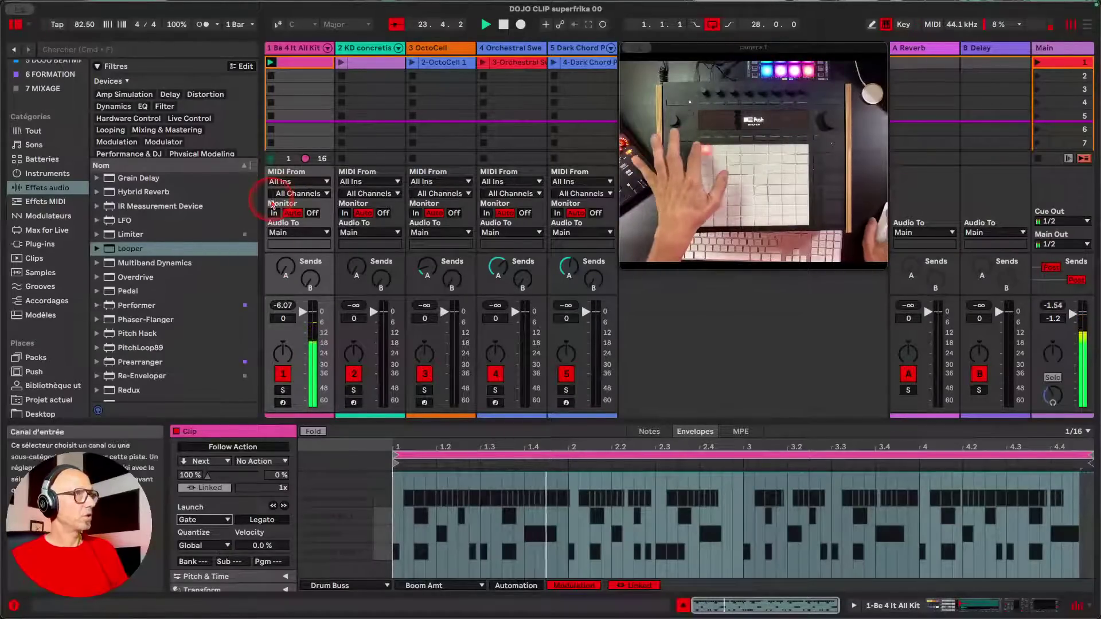
# - Turn on the metronome
pyautogui.click(343, 74)
pyautogui.click(221, 30)
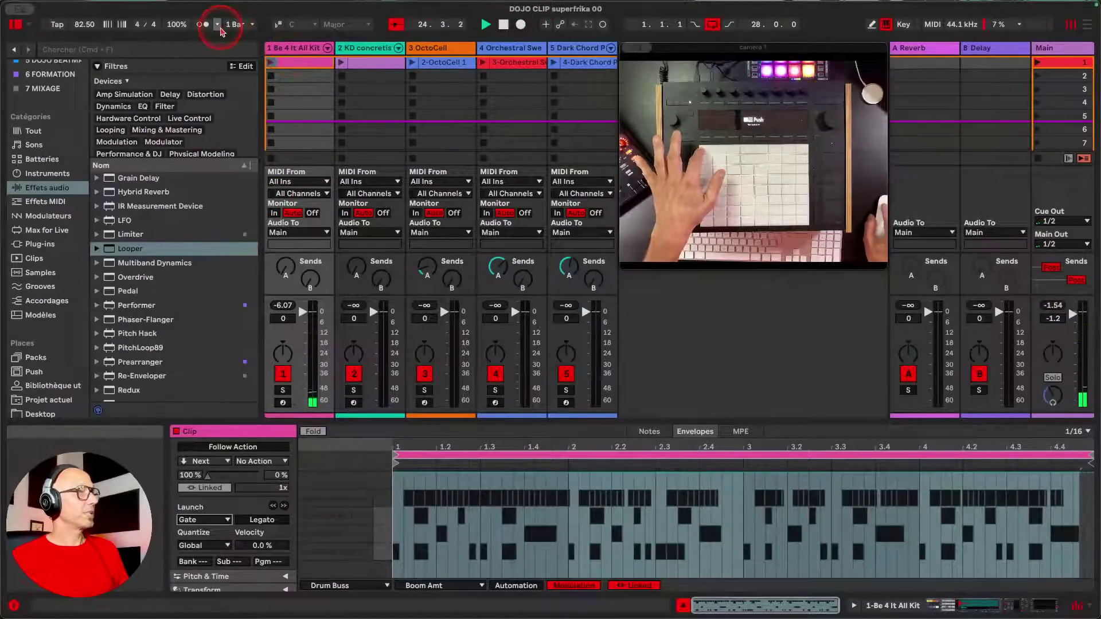
pyautogui.click(203, 26)
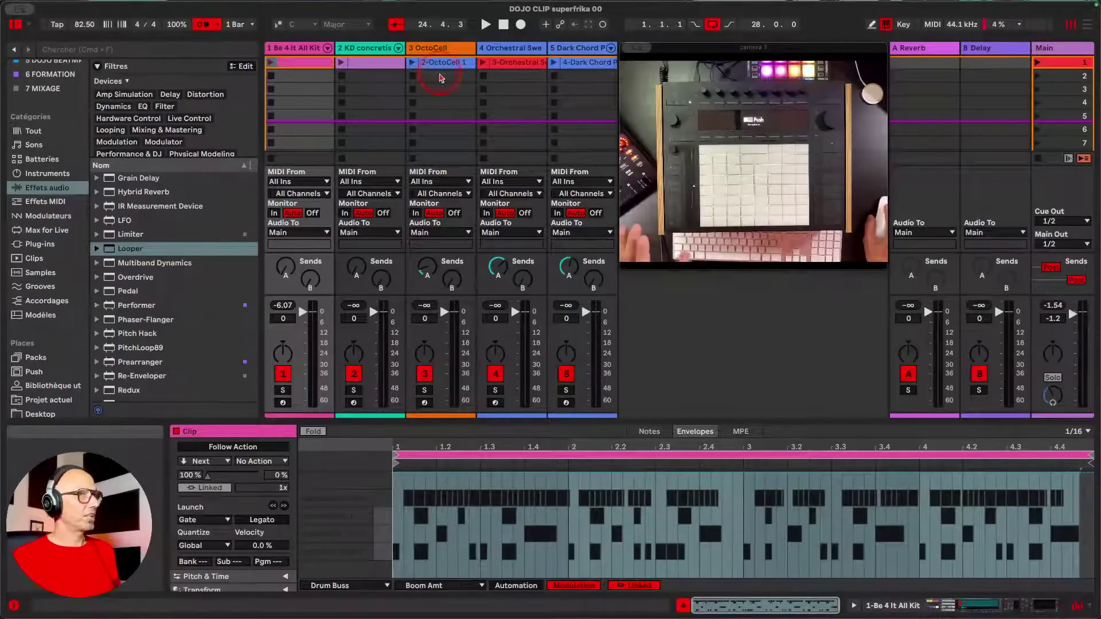
pyautogui.click(481, 81)
pyautogui.click(278, 26)
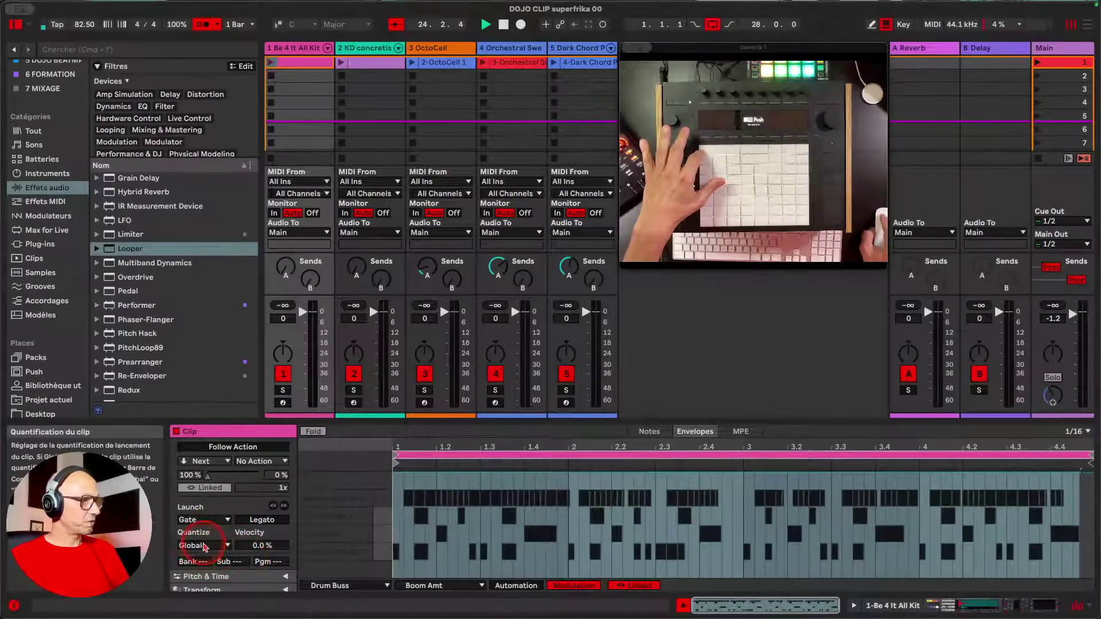
# - Set the drum clip's launch quantization to 1/16
pyautogui.click(202, 546)
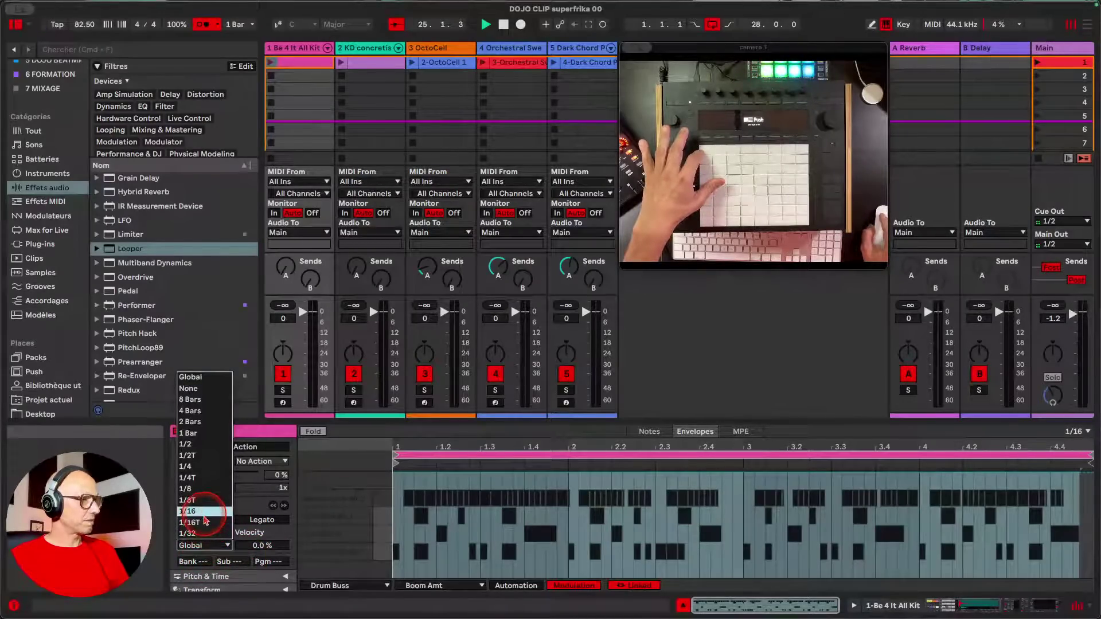
pyautogui.click(206, 512)
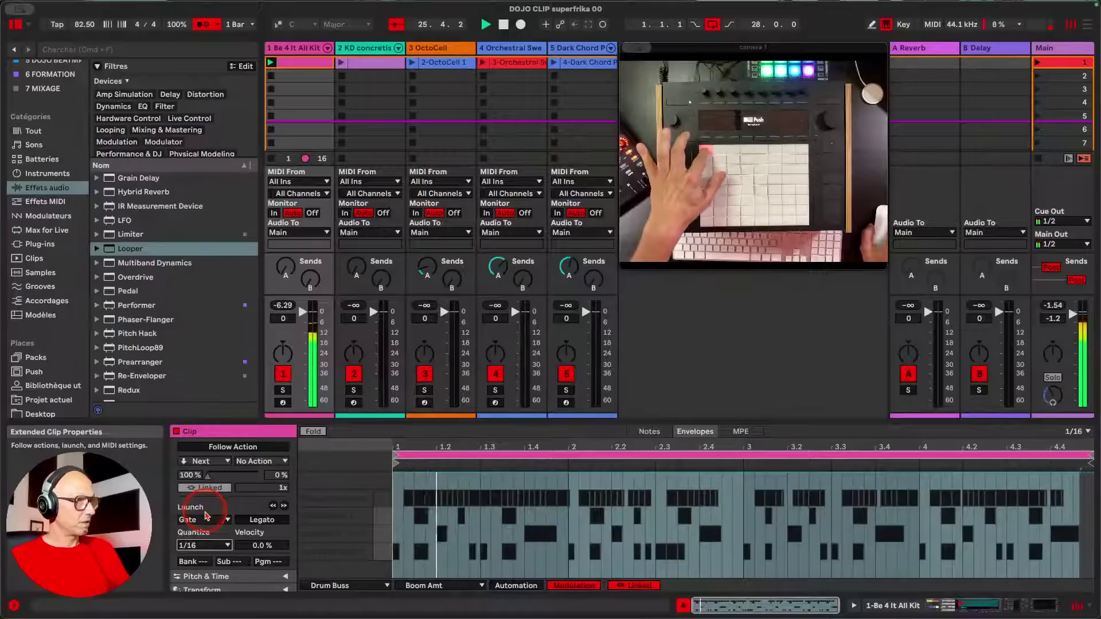
pyautogui.click(204, 545)
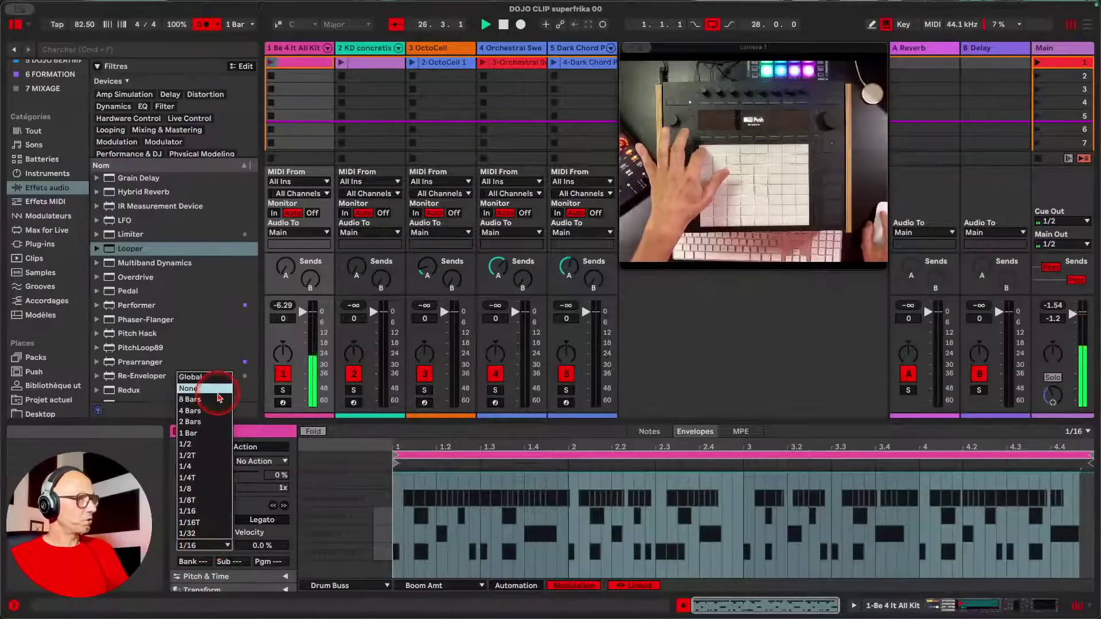
pyautogui.press('Escape')
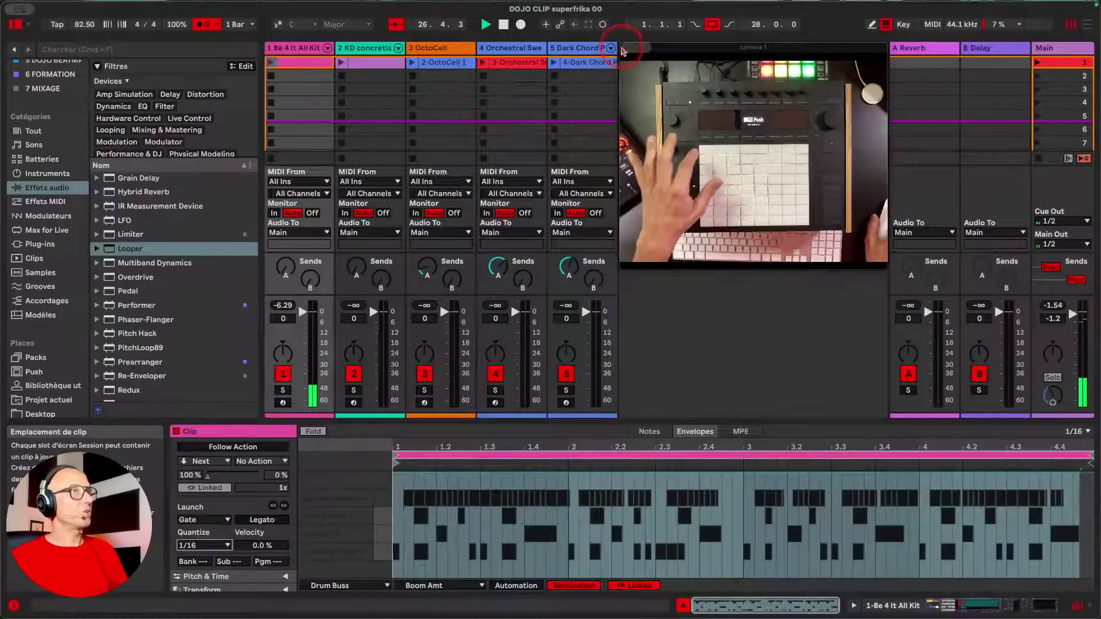
# - Launch scene 1 and set the drum clip's launch mode back to Trigger
pyautogui.click(1038, 62)
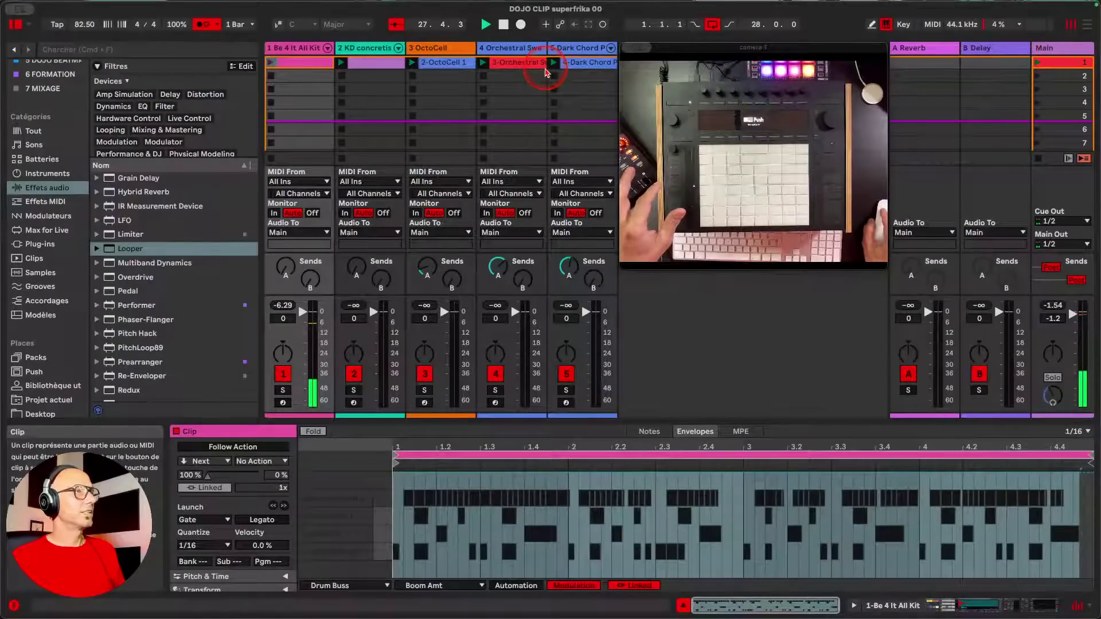
pyautogui.click(285, 66)
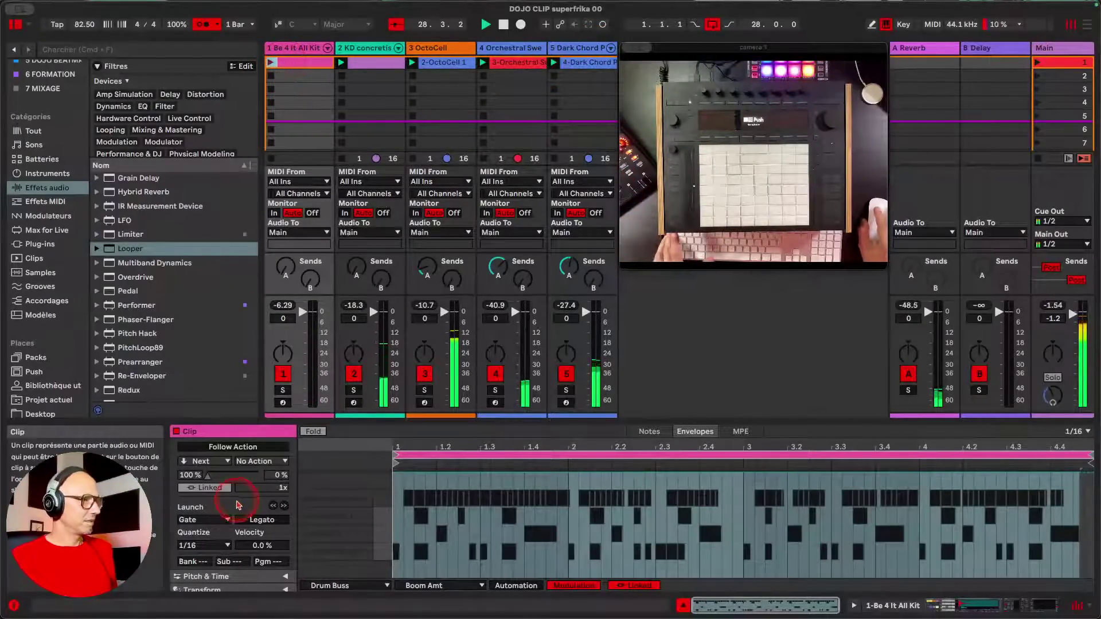
pyautogui.click(207, 519)
pyautogui.click(216, 533)
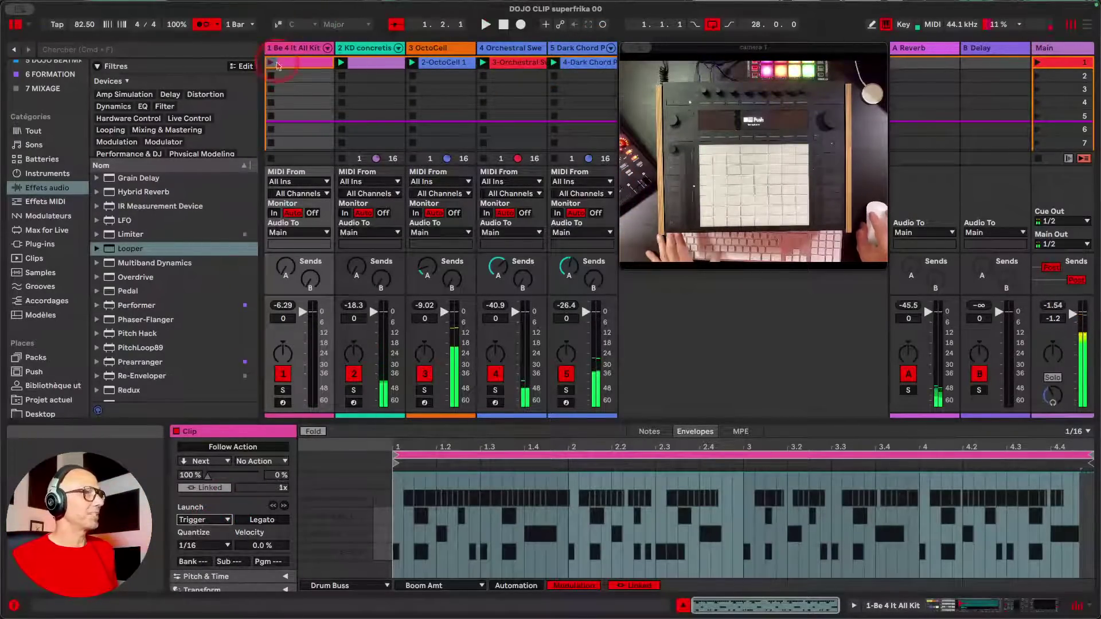
# - Set the launch mode of the Dark Chord Piano clip on track 5 to Gate
pyautogui.click(573, 63)
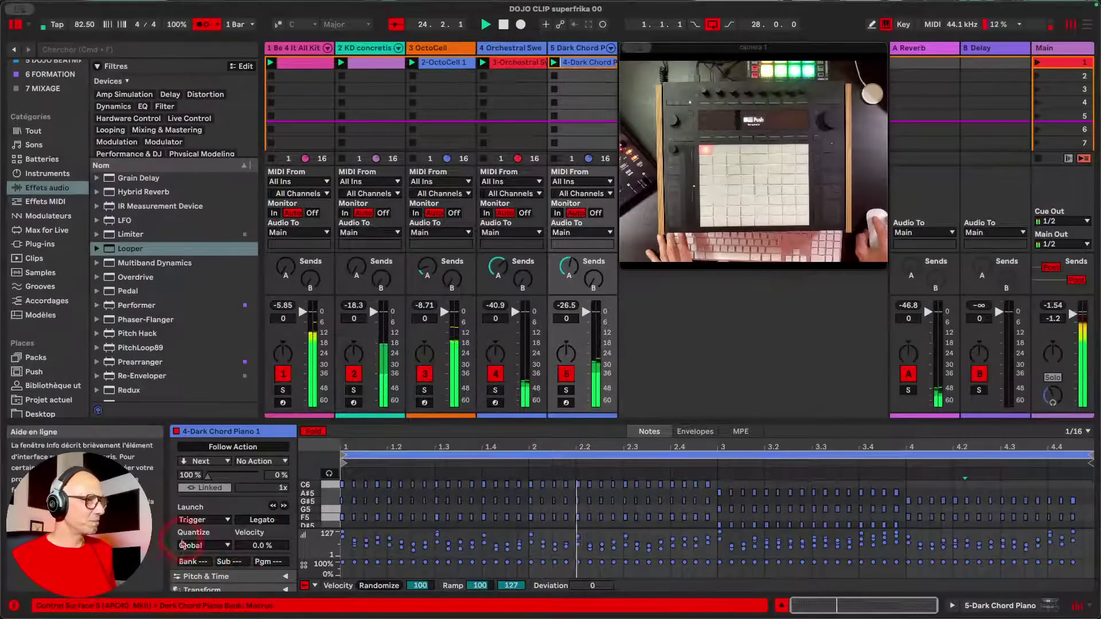
pyautogui.click(204, 519)
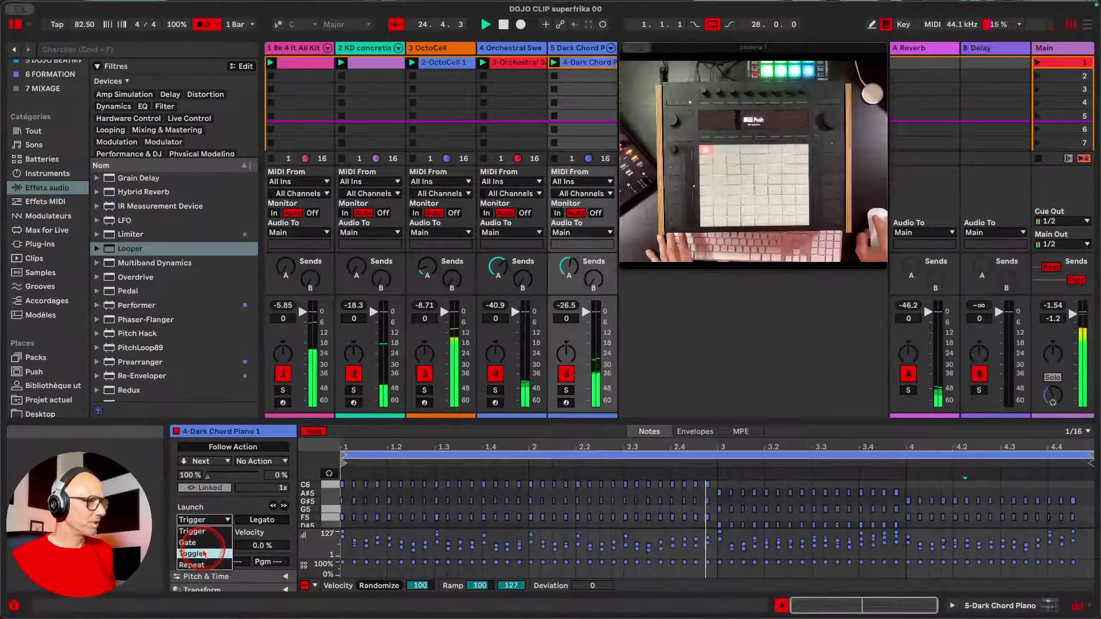
pyautogui.click(187, 543)
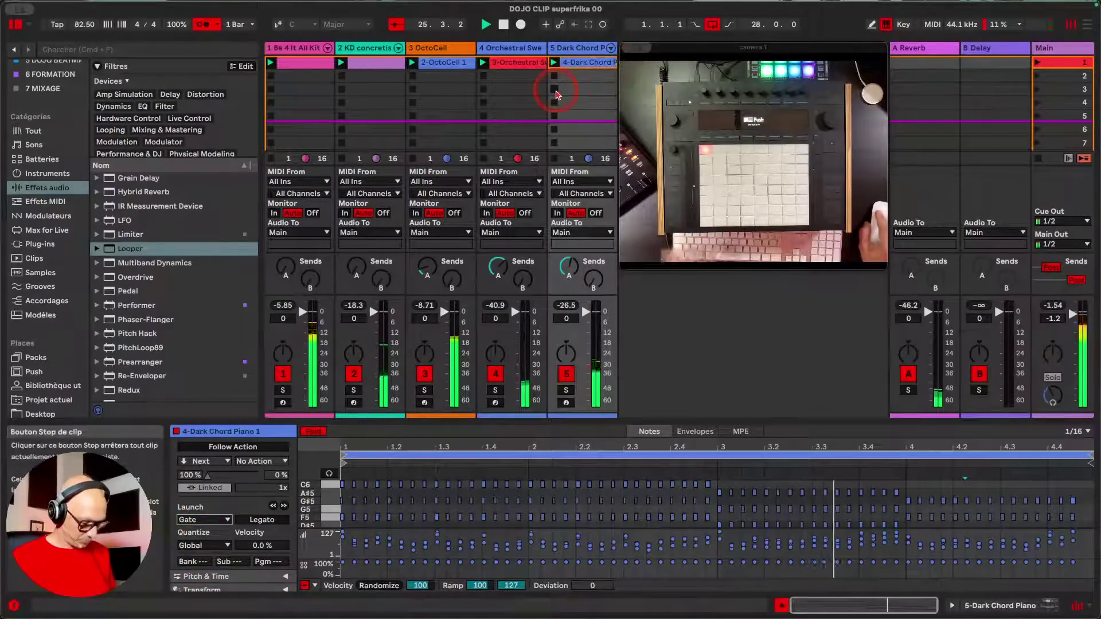
# - Delete the drum clip's MIDI mapping and map note G#5 to the Dark Chord Piano clip, moving the camera window out of the way meanwhile
pyautogui.press('super+m')
pyautogui.click(362, 79)
pyautogui.press('Delete')
pyautogui.moveTo(707, 52); pyautogui.dragTo(992, 204)
pyautogui.click(774, 62)
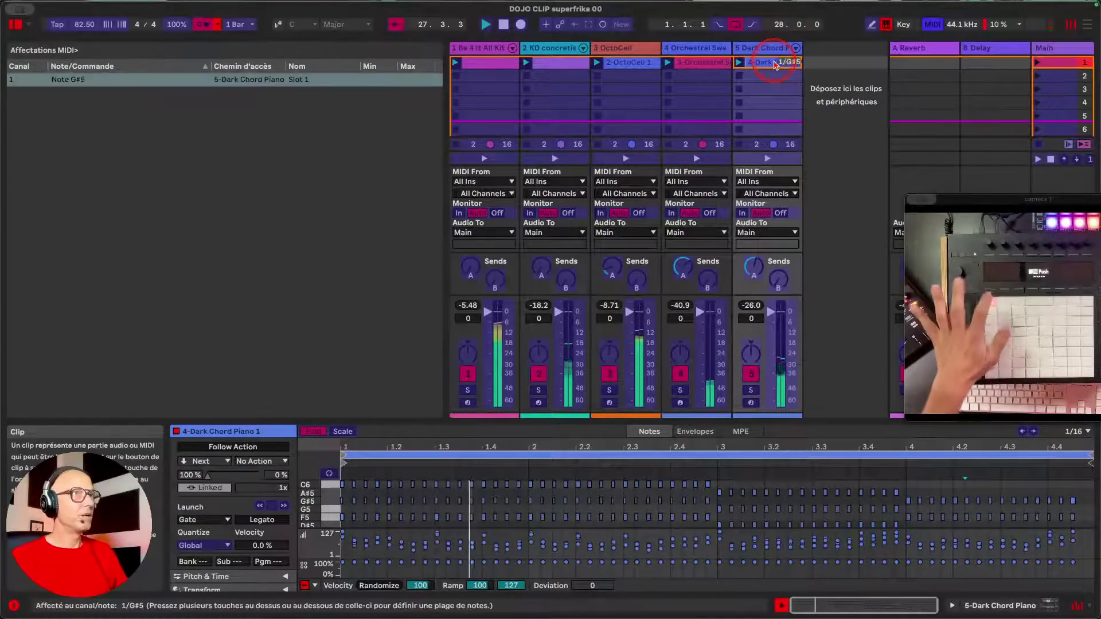
pyautogui.press('super+m')
pyautogui.moveTo(978, 199); pyautogui.dragTo(692, 65)
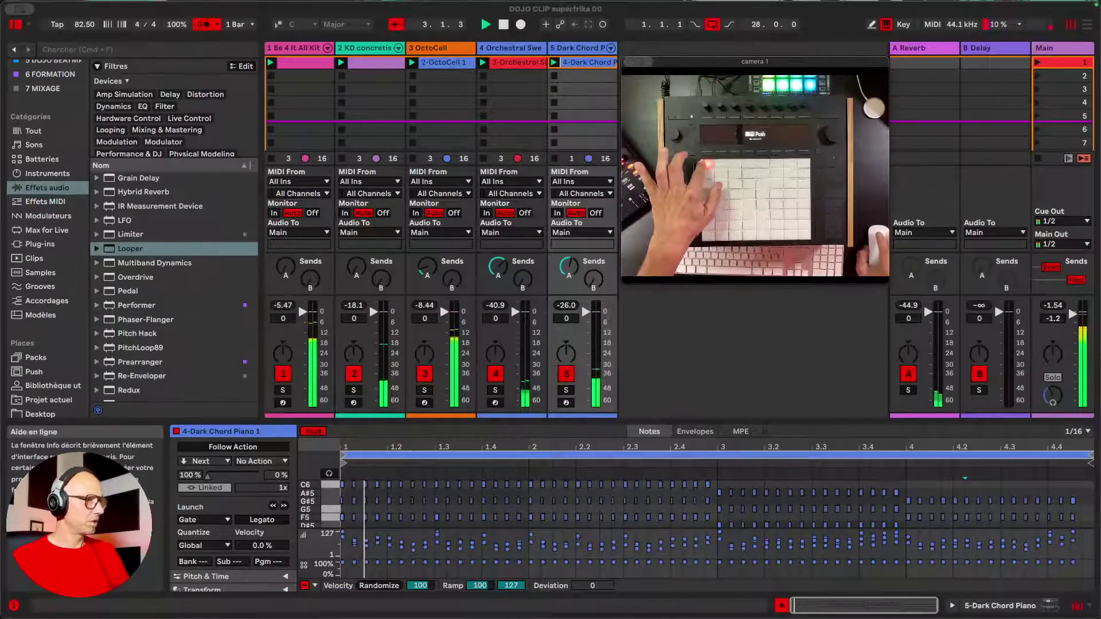
# - Set the Dark Chord Piano clip's launch quantization to None
pyautogui.click(196, 545)
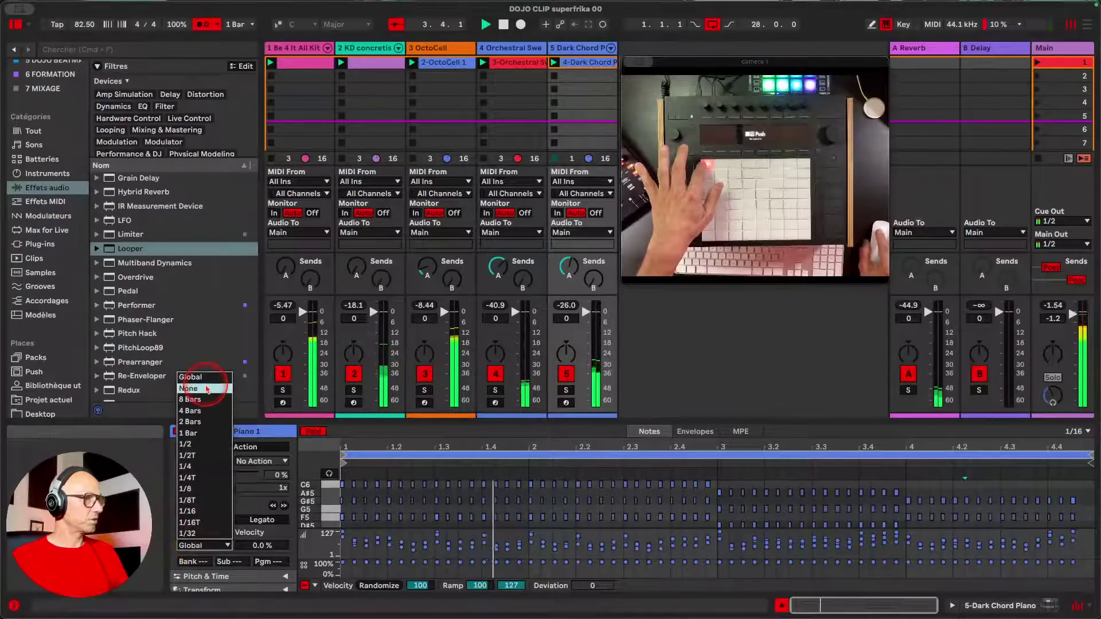
pyautogui.click(187, 511)
# - Select the drum clip on track 1 and set its launch quantization to None
pyautogui.click(299, 102)
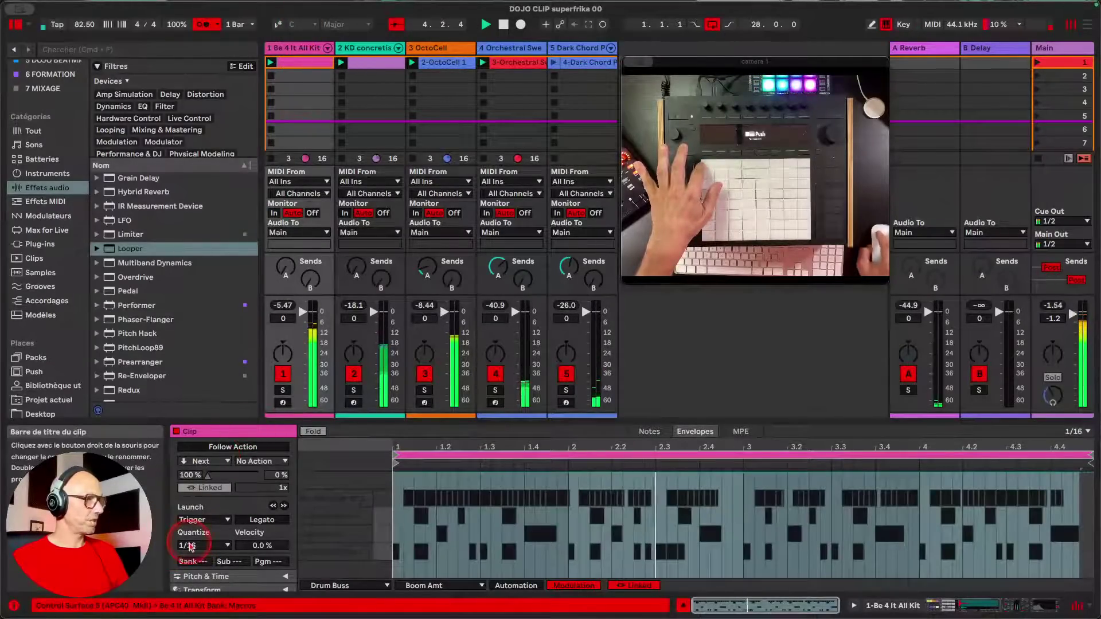
pyautogui.click(202, 545)
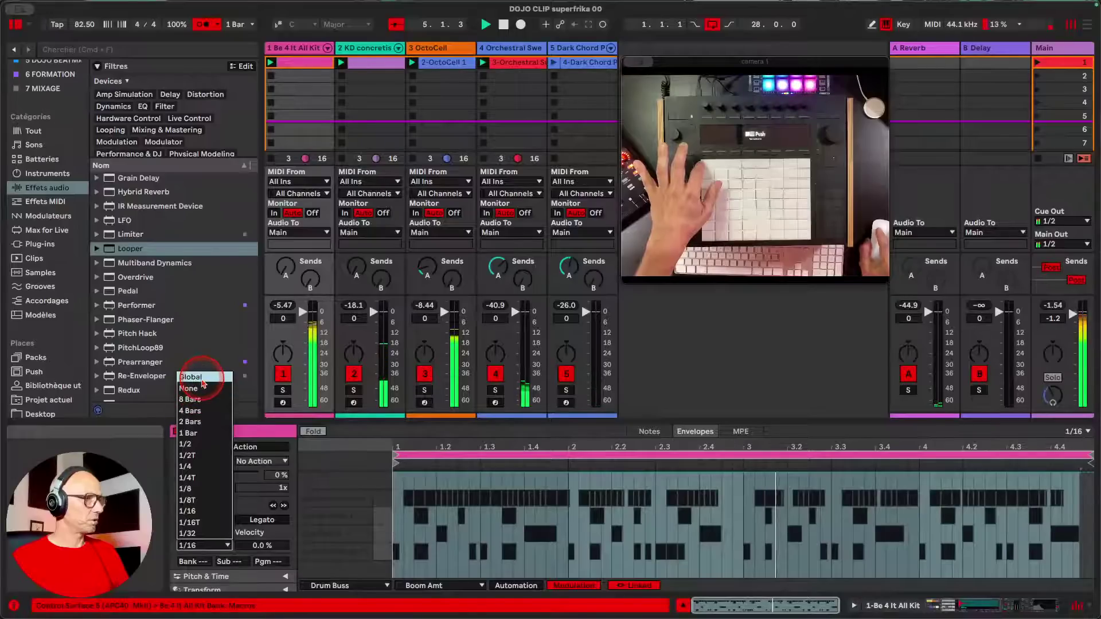
pyautogui.click(196, 390)
# - Select the Dark Chord Piano clip and solo its track
pyautogui.click(582, 65)
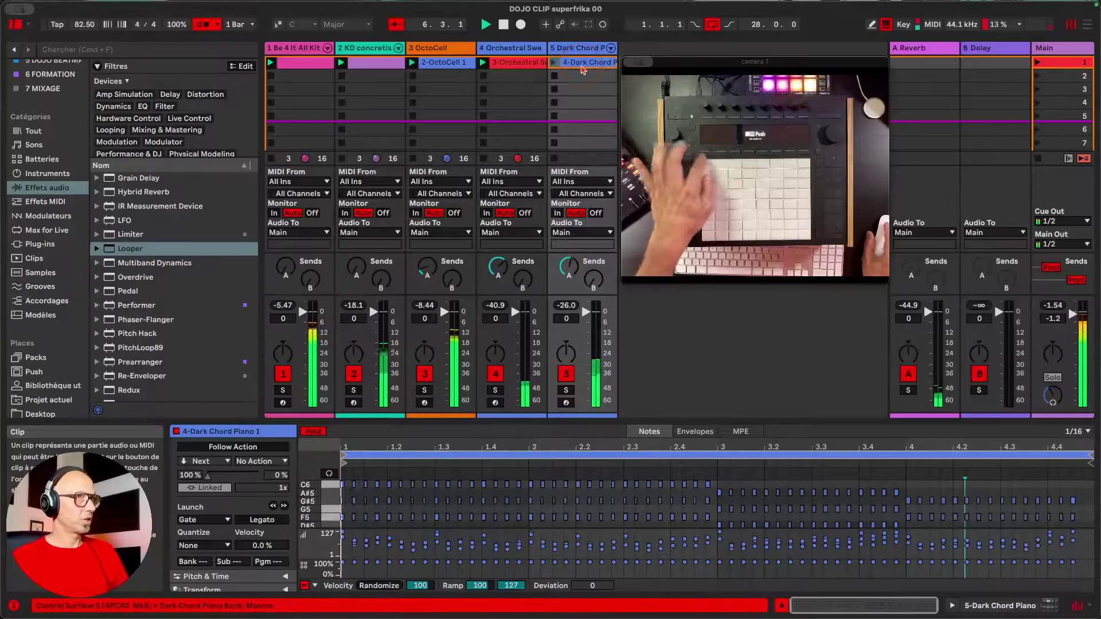
pyautogui.click(567, 391)
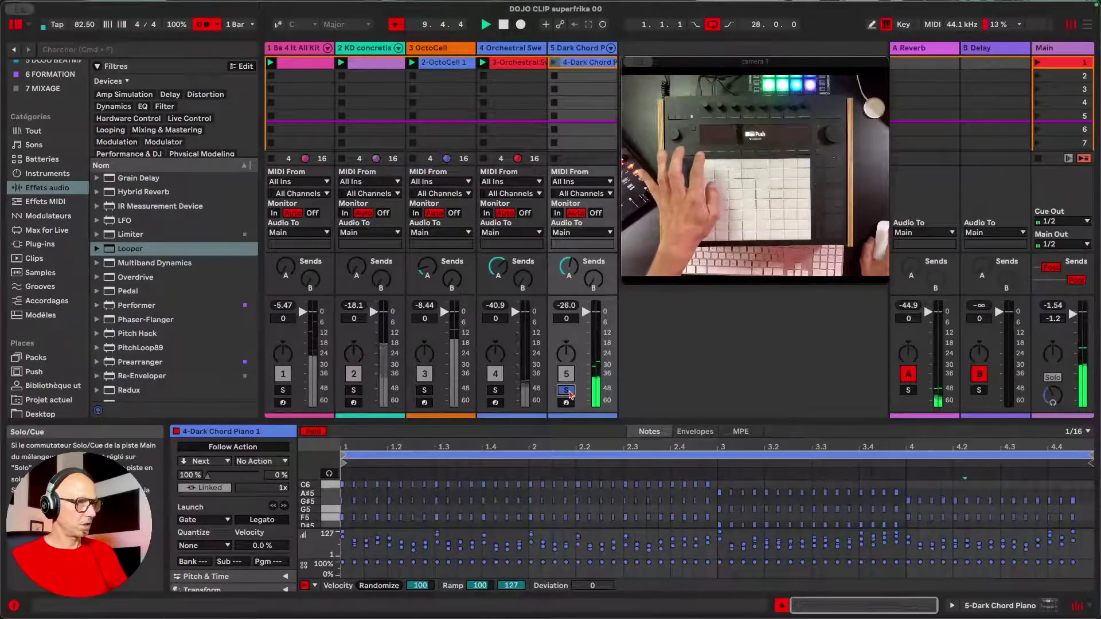
pyautogui.click(365, 524)
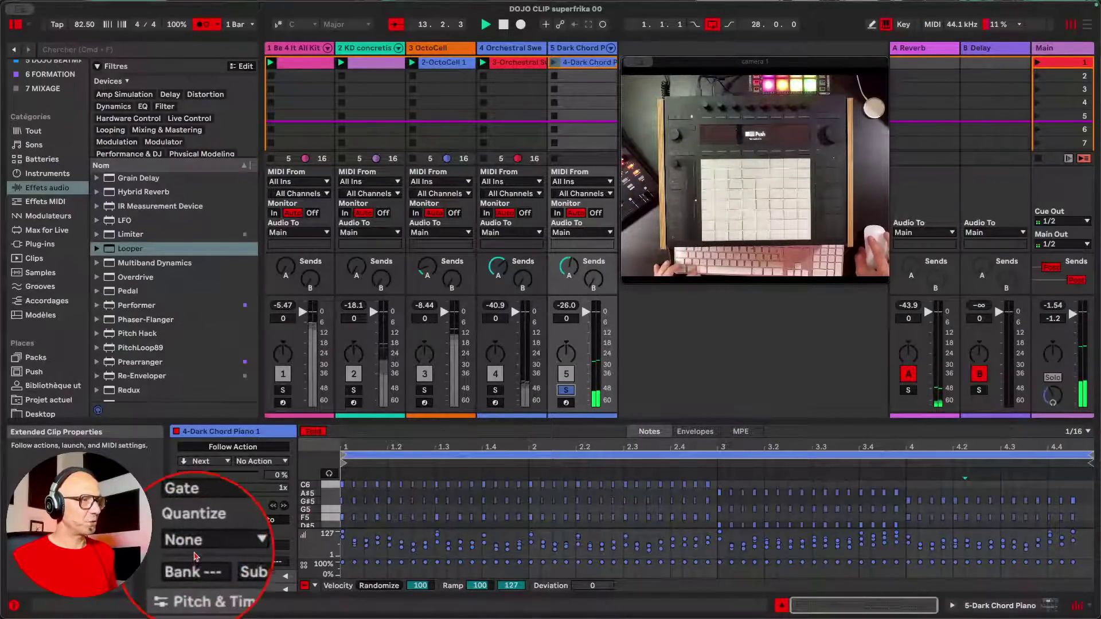
pyautogui.click(199, 549)
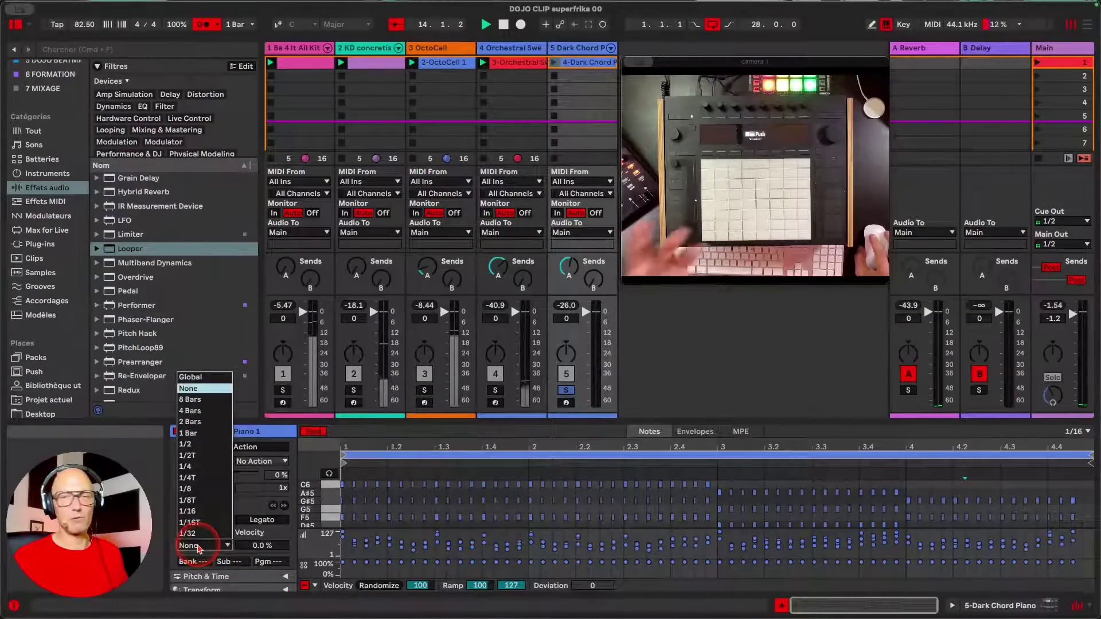
pyautogui.click(199, 548)
pyautogui.click(205, 543)
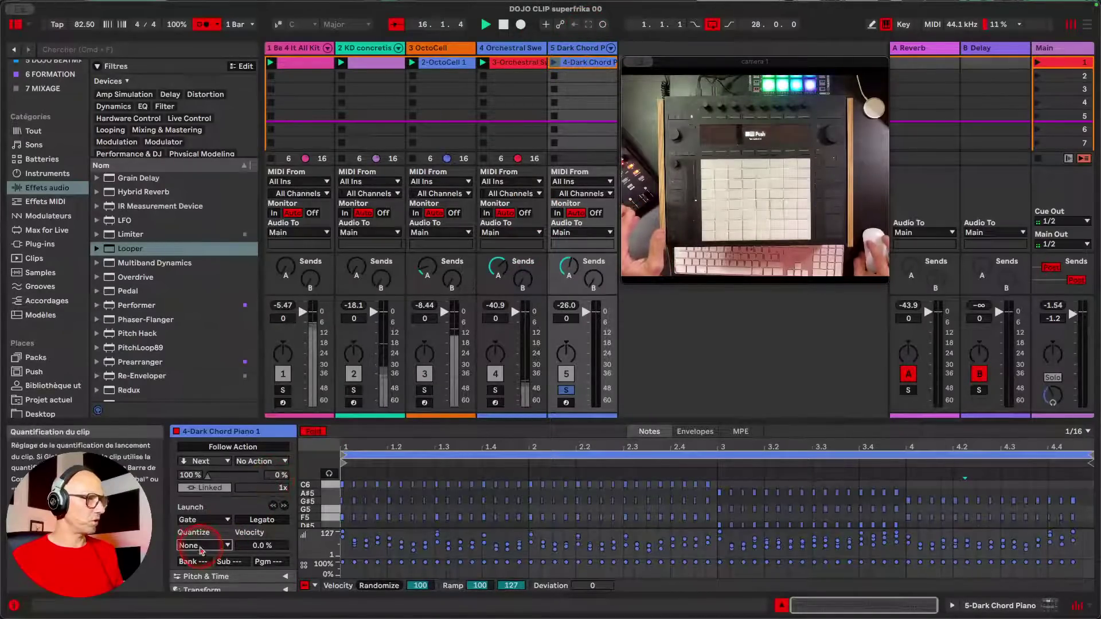
# - Set the Dark Chord Piano clip's launch mode to Trigger and its launch quantization to Global
pyautogui.click(203, 519)
pyautogui.click(203, 537)
pyautogui.click(203, 545)
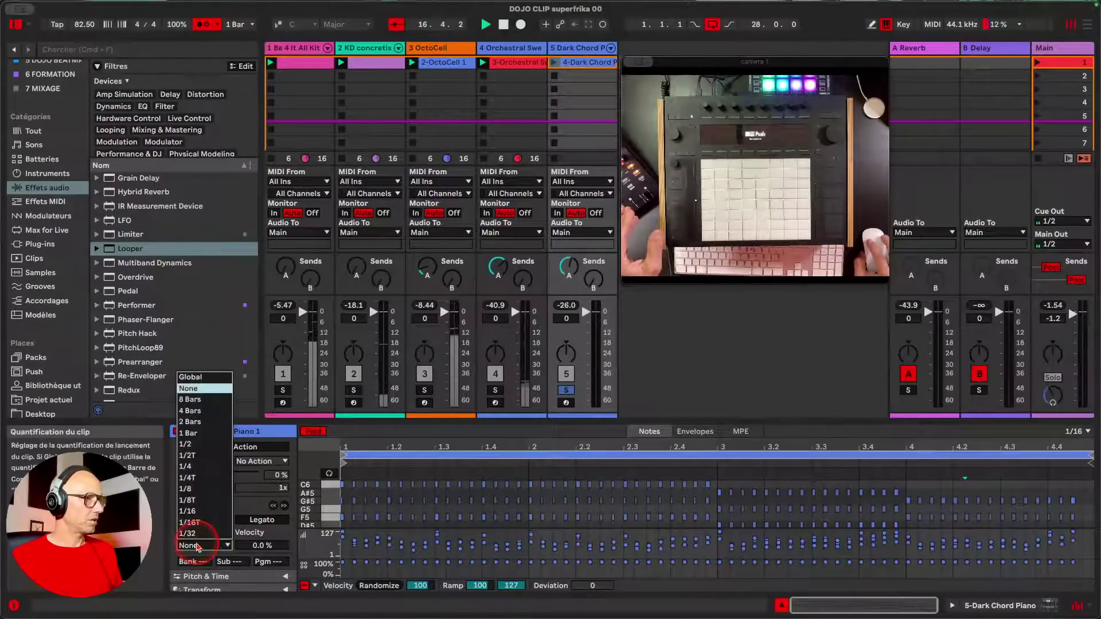
pyautogui.click(197, 377)
# - Delete the existing clip mapping, map note C1 to the drum clip on track 1, and solo that track
pyautogui.click(307, 62)
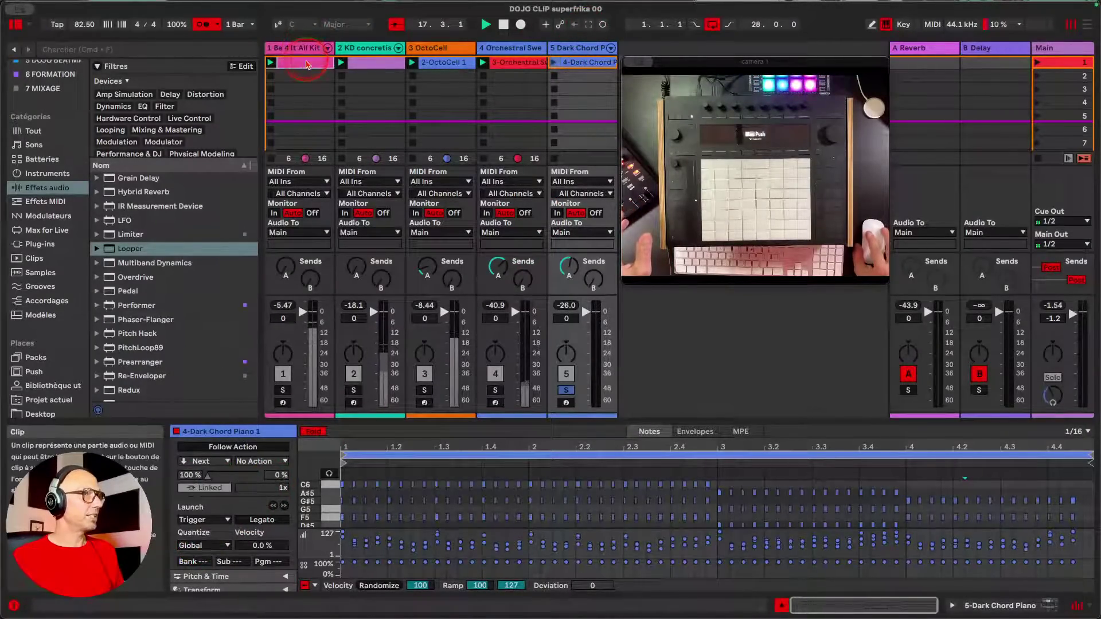
pyautogui.press('super+m')
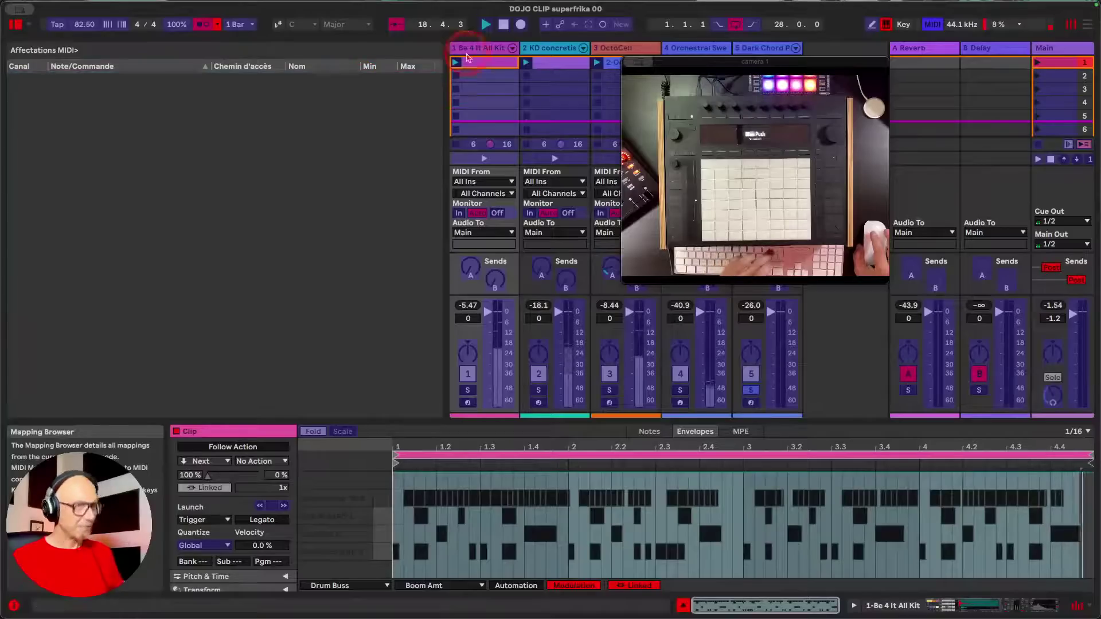
pyautogui.press('Delete')
pyautogui.click(488, 65)
pyautogui.press('a')
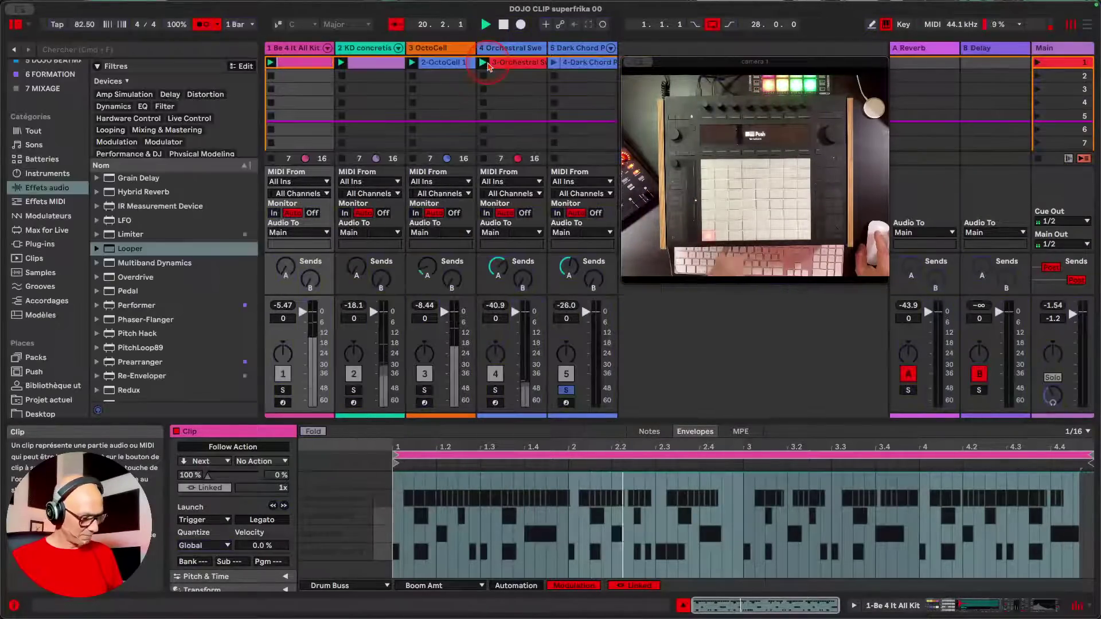
pyautogui.press('super+m')
pyautogui.click(283, 390)
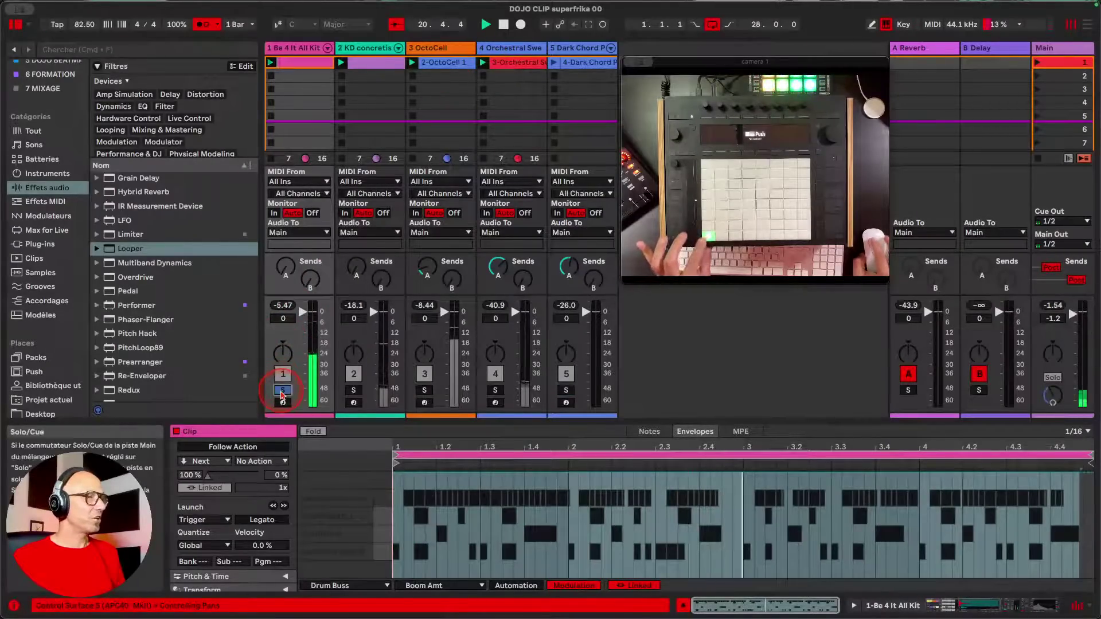
# - Set the drum clip's launch mode to Repeat with a launch quantization of 1/16
pyautogui.click(201, 520)
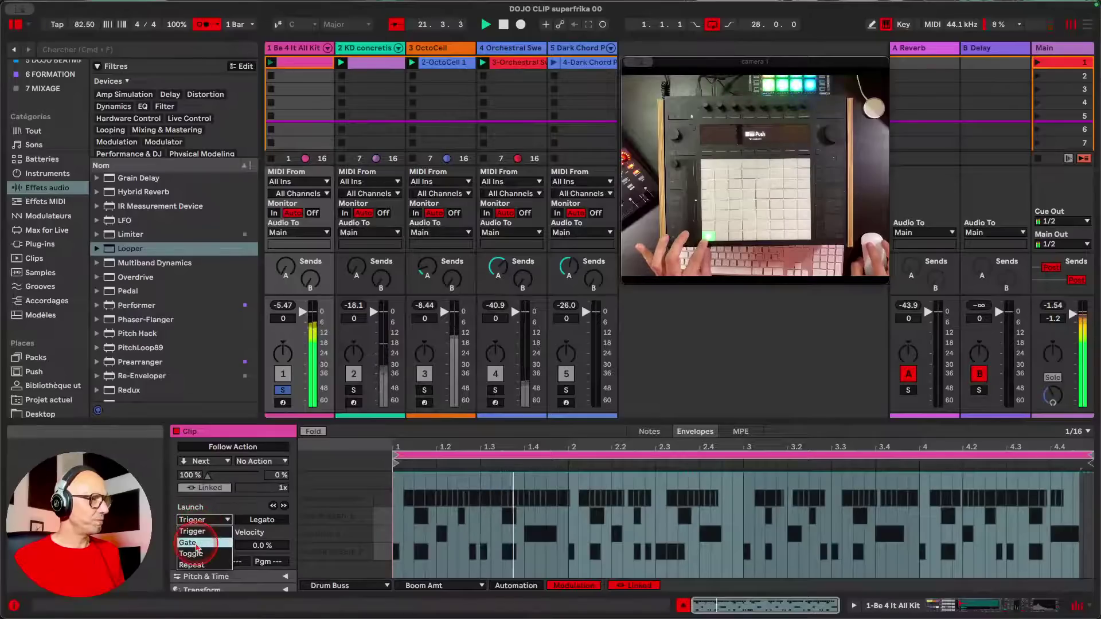
pyautogui.click(192, 565)
pyautogui.click(199, 549)
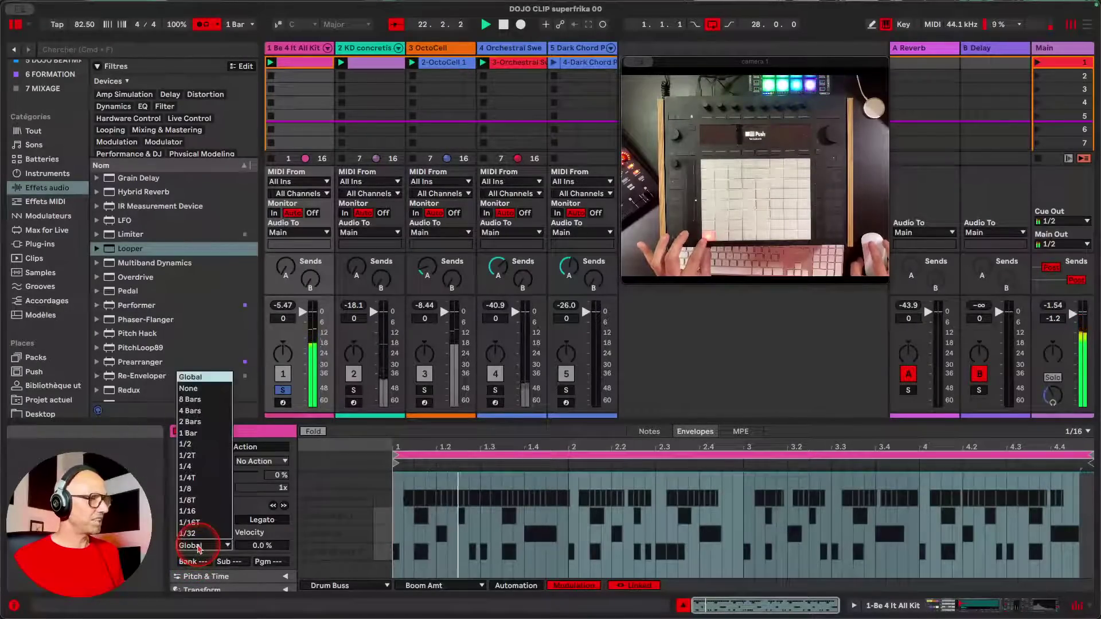
pyautogui.click(205, 511)
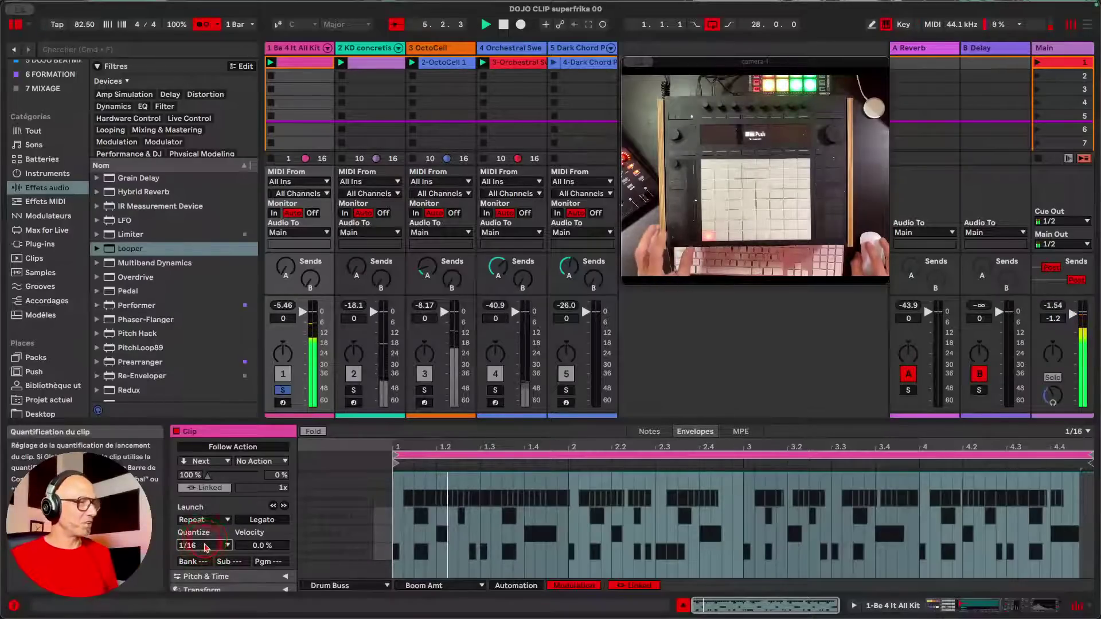
# - Change the drum clip's launch quantization to 1/8
pyautogui.click(201, 545)
pyautogui.click(208, 489)
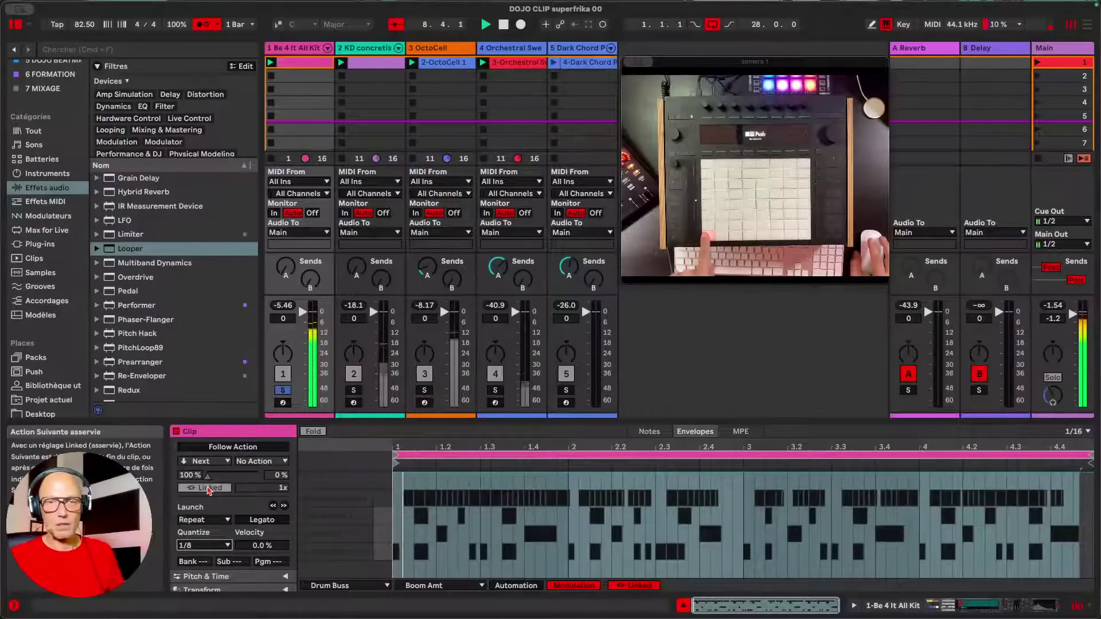
pyautogui.click(209, 487)
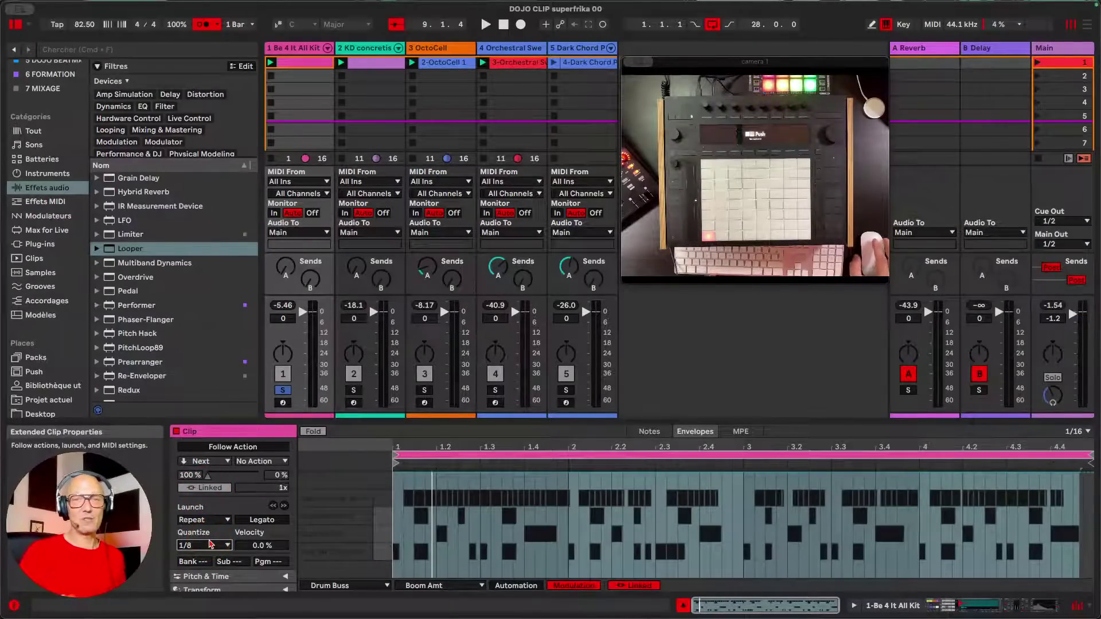
# - Set the drum clip's launch velocity amount to 68 %
pyautogui.scroll(1, 211, 542)
pyautogui.scroll(1, 211, 542)
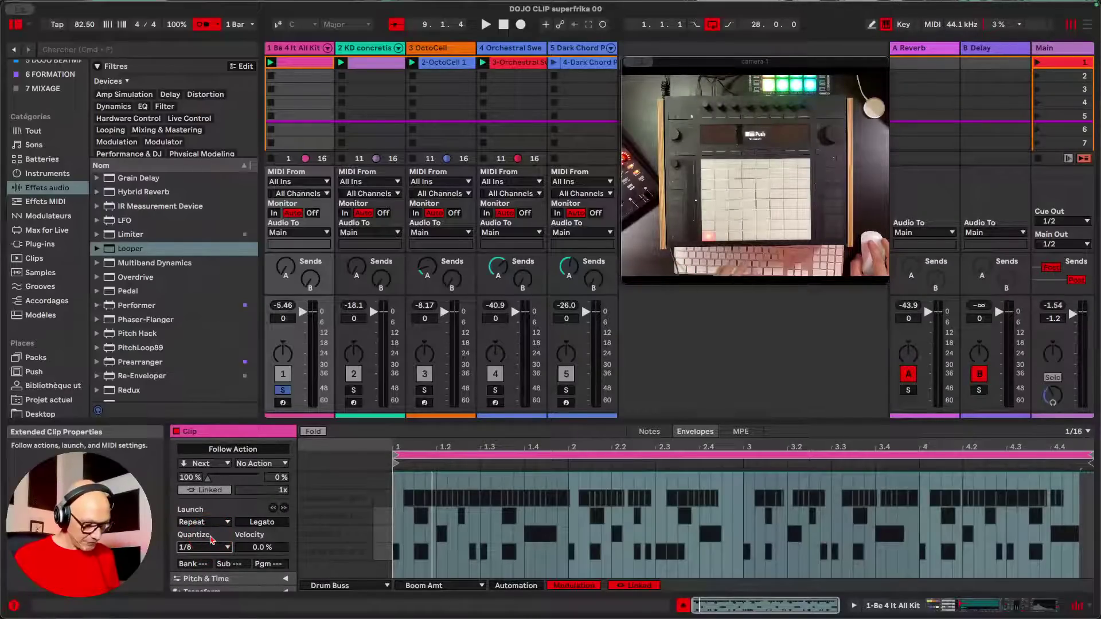
pyautogui.click(261, 547)
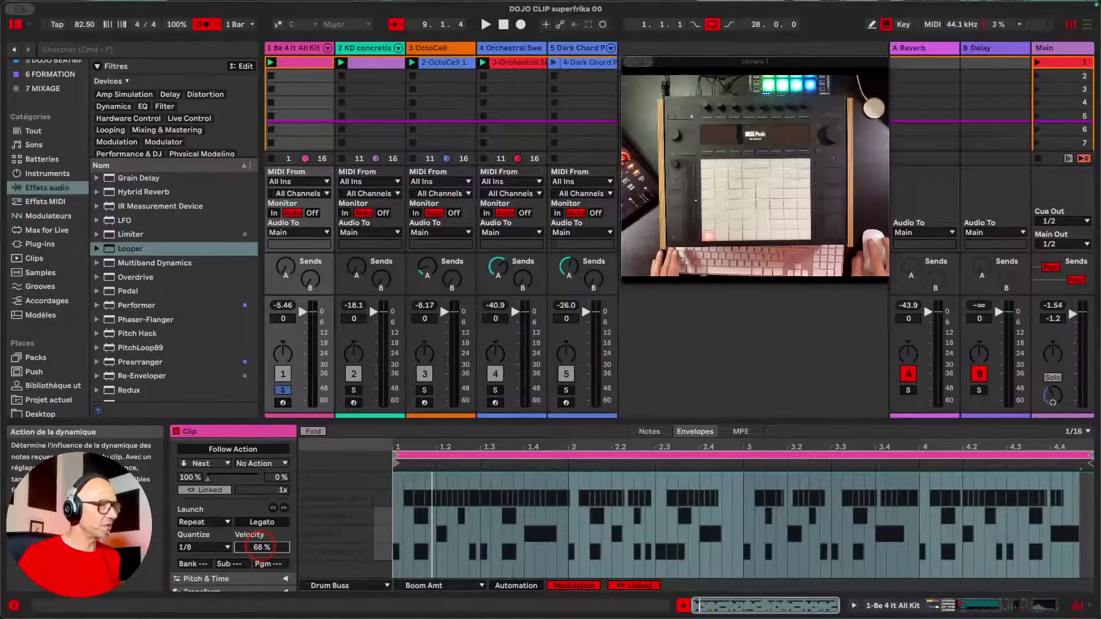
# - Select all five clips in the first scene and set their launch velocity amount to 100 %
pyautogui.click(303, 68)
pyautogui.rightClick(584, 66)
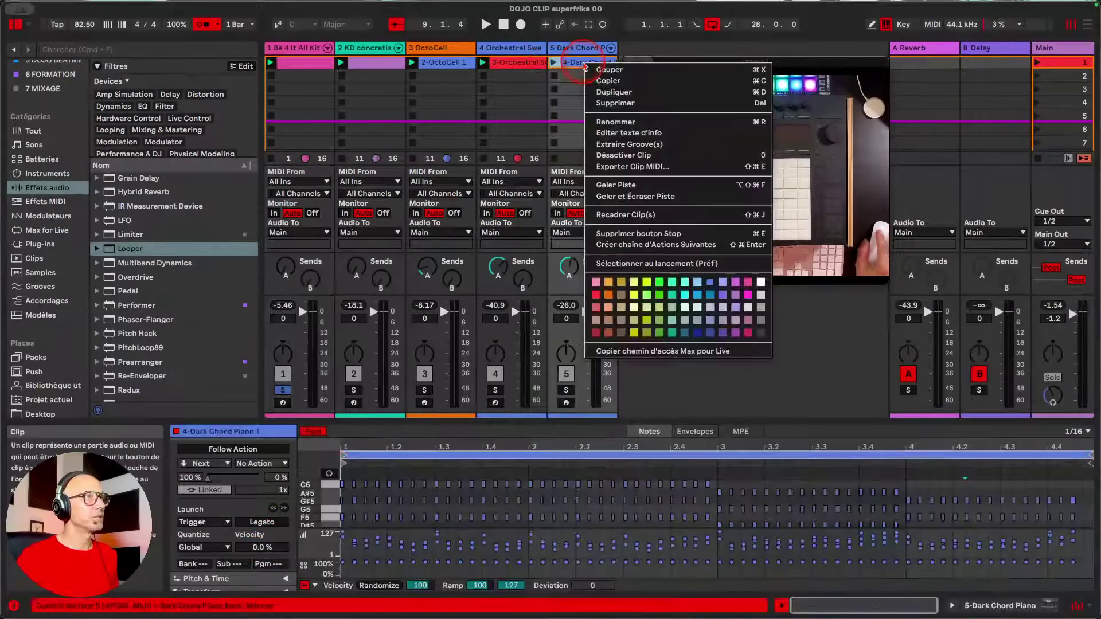
pyautogui.click(577, 65)
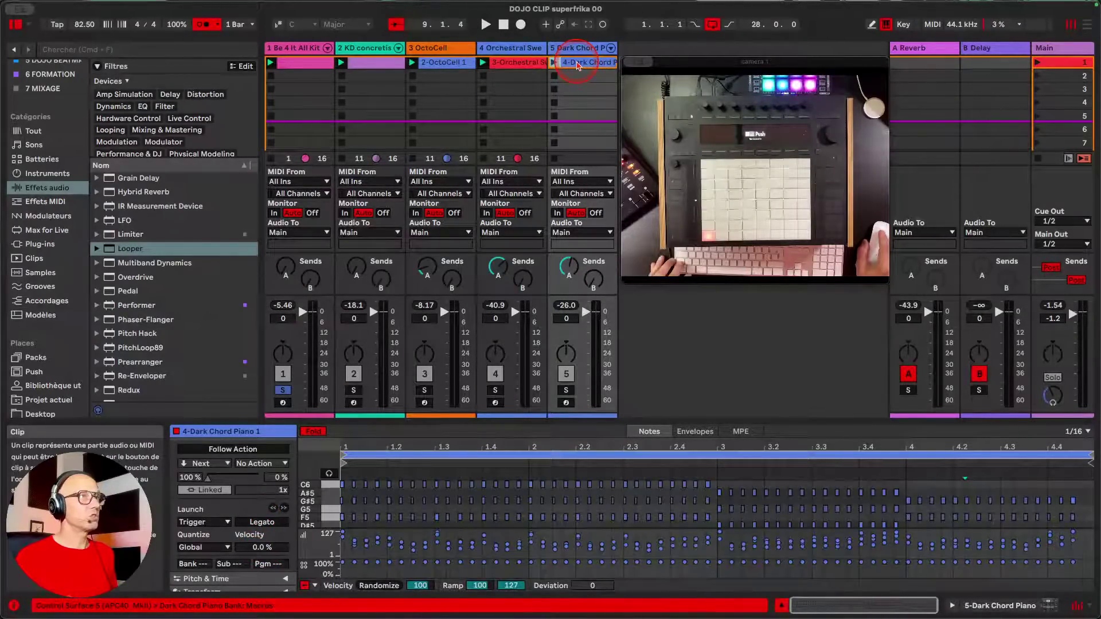
pyautogui.keyDown('shift'); pyautogui.click(292, 63); pyautogui.keyUp('shift')
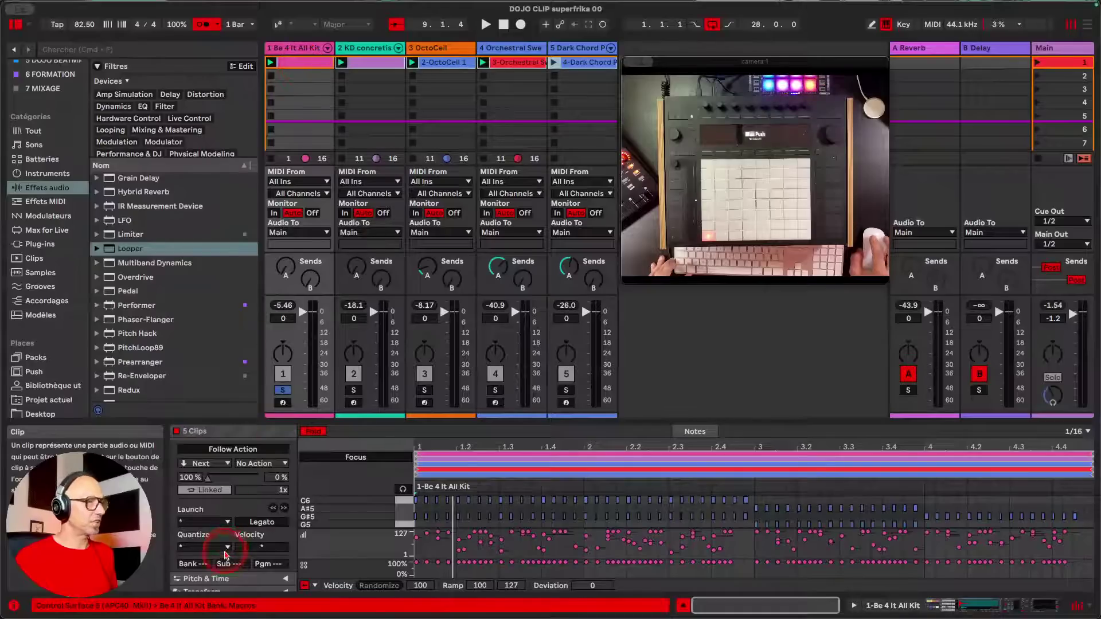
pyautogui.click(250, 550)
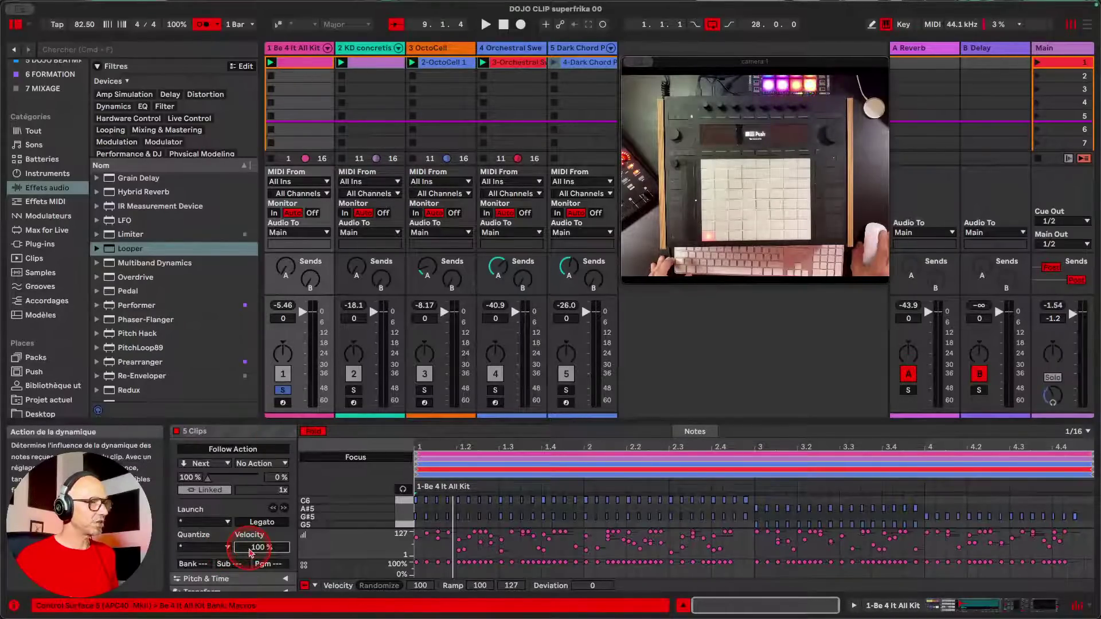
# - Set the launch mode of the five selected clips to Gate and their launch quantization to None
pyautogui.click(200, 523)
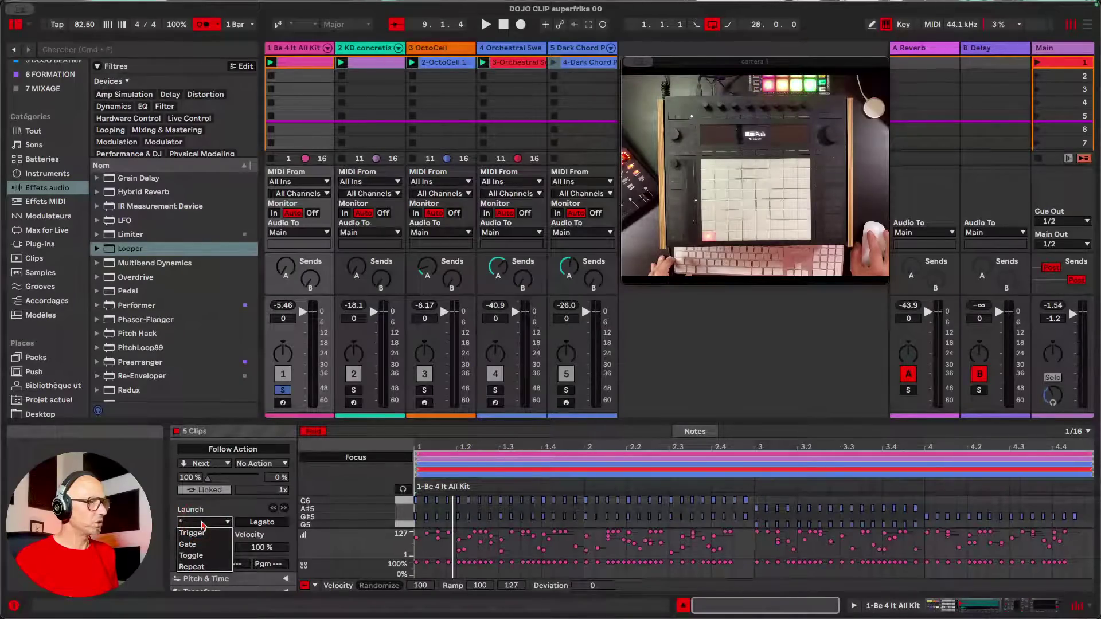
pyautogui.click(203, 536)
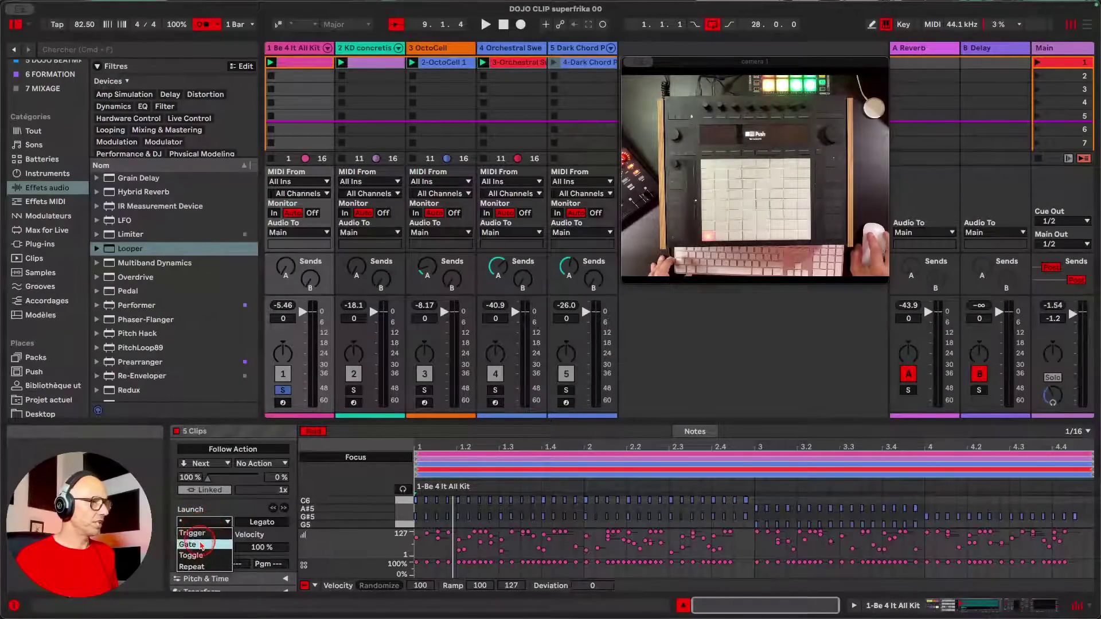
pyautogui.click(196, 548)
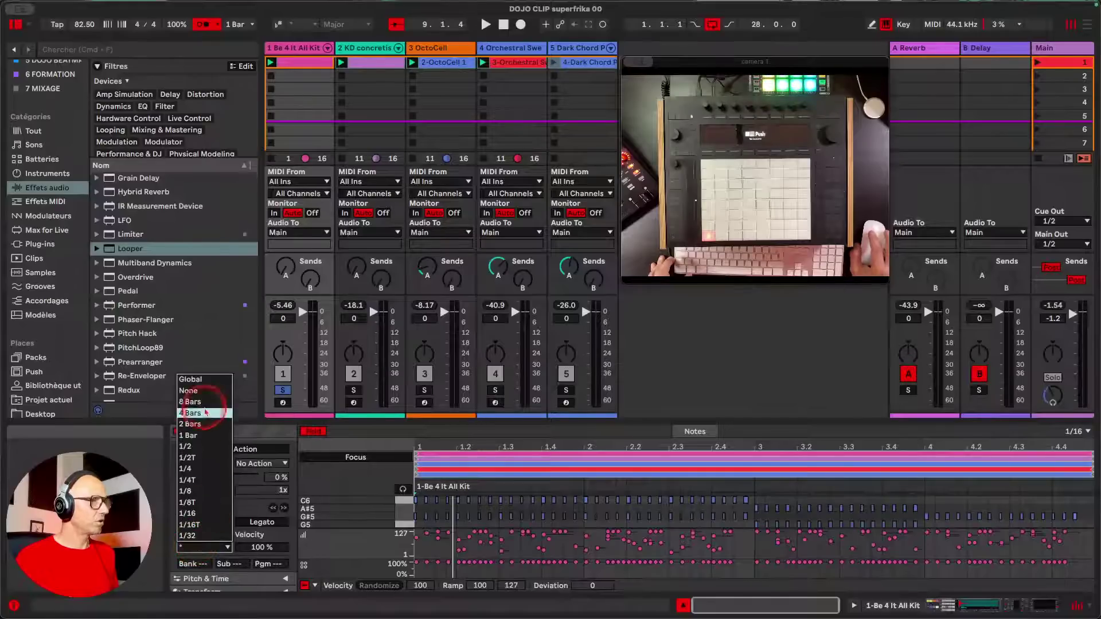
pyautogui.click(205, 391)
pyautogui.click(256, 535)
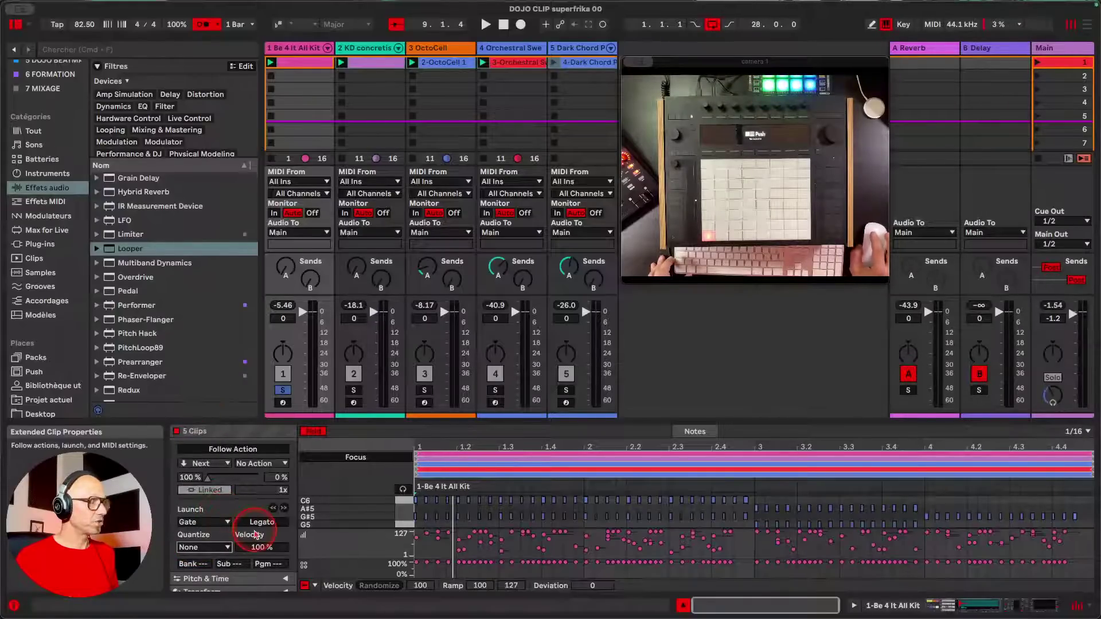
# - Delete the drum clip's note C1 MIDI mapping, moving the camera window off the clip slots meanwhile
pyautogui.click(341, 91)
pyautogui.press('super+m')
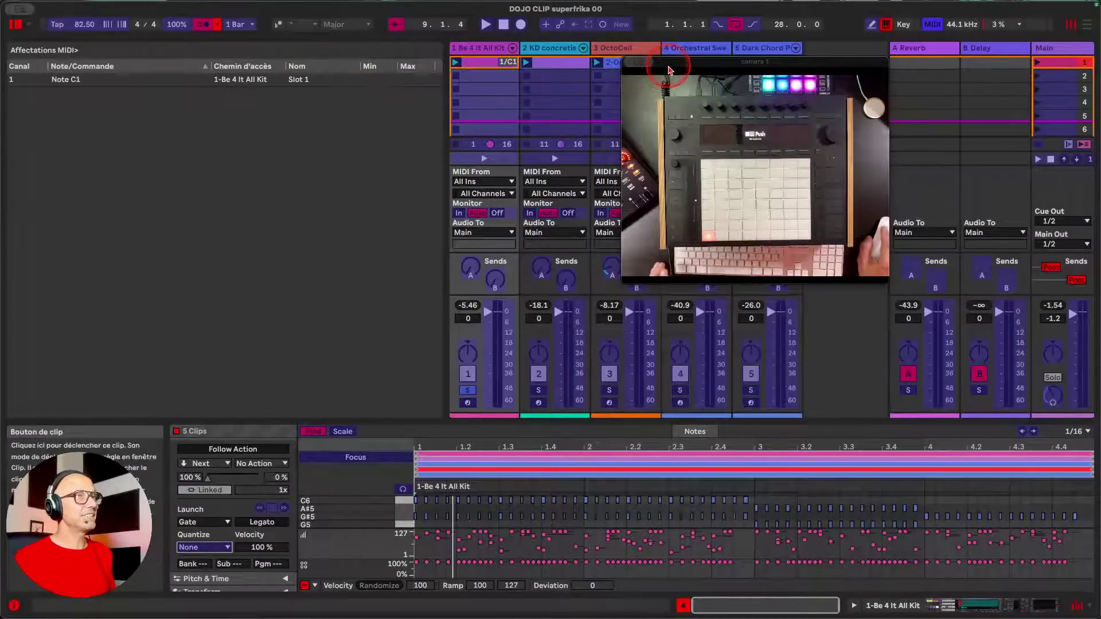
pyautogui.click(458, 50)
pyautogui.click(360, 82)
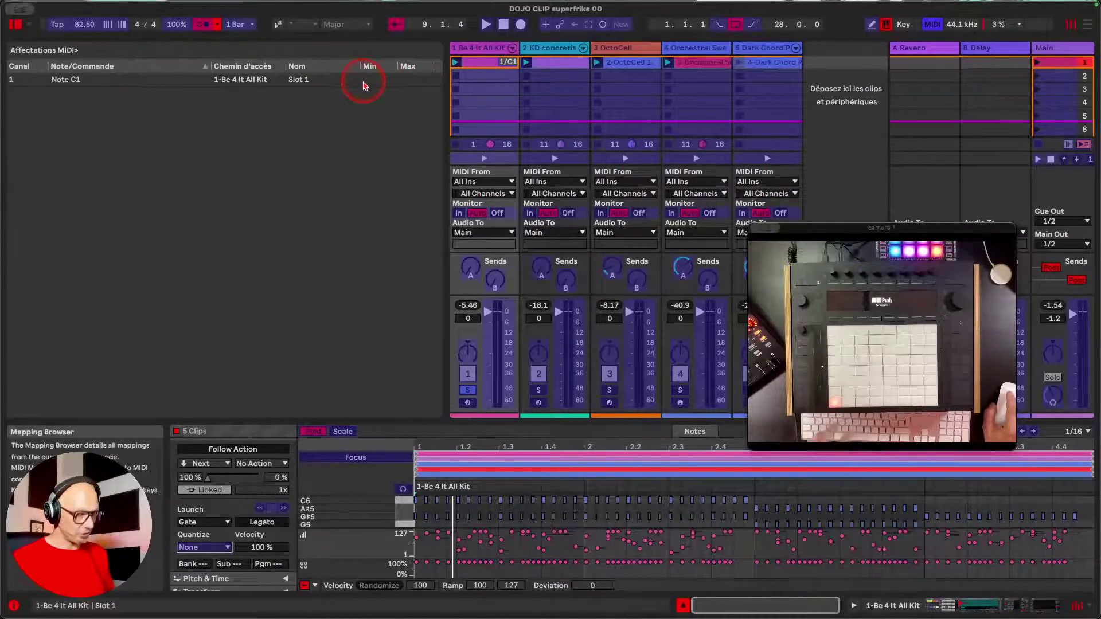
pyautogui.press('Delete')
# - Map the note range C1, G#1 and B2 to the drum clip on track 1 and reposition the camera window
pyautogui.click(483, 62)
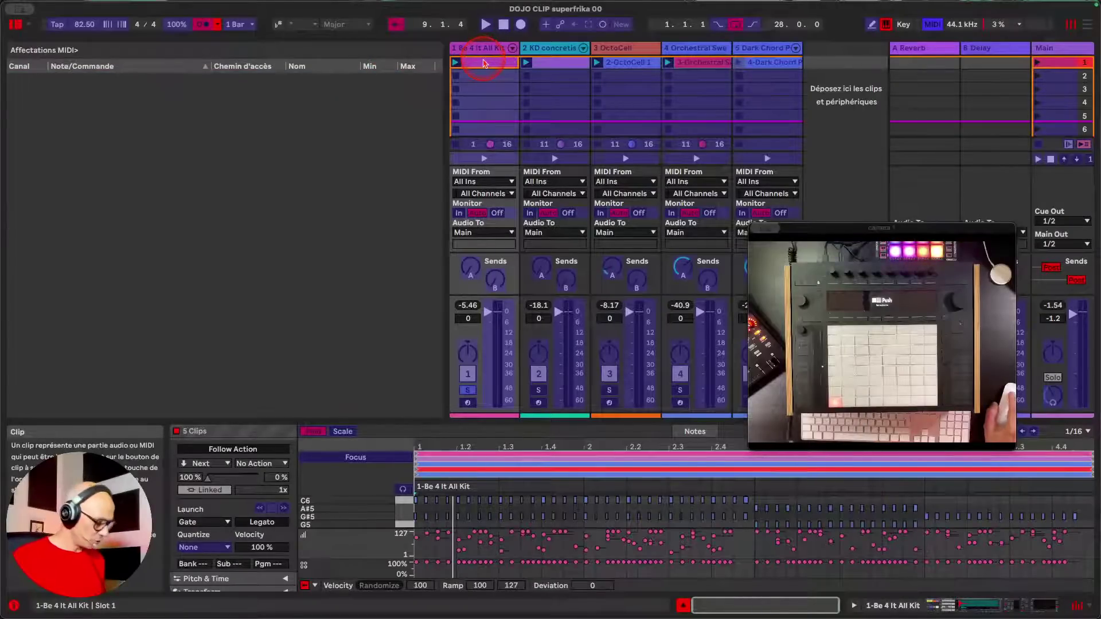
pyautogui.click(484, 66)
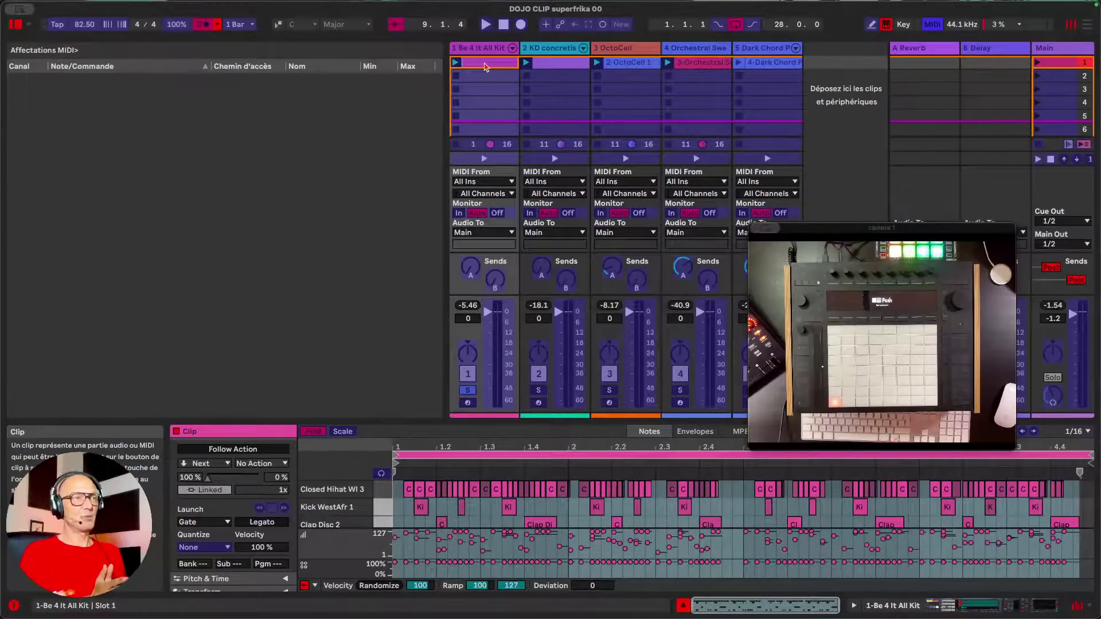
pyautogui.moveTo(838, 230); pyautogui.dragTo(794, 195)
pyautogui.moveTo(699, 412)
pyautogui.mouseDown()
pyautogui.moveTo(657, 449)
pyautogui.moveTo(704, 413)
pyautogui.mouseUp()
pyautogui.click(835, 308)
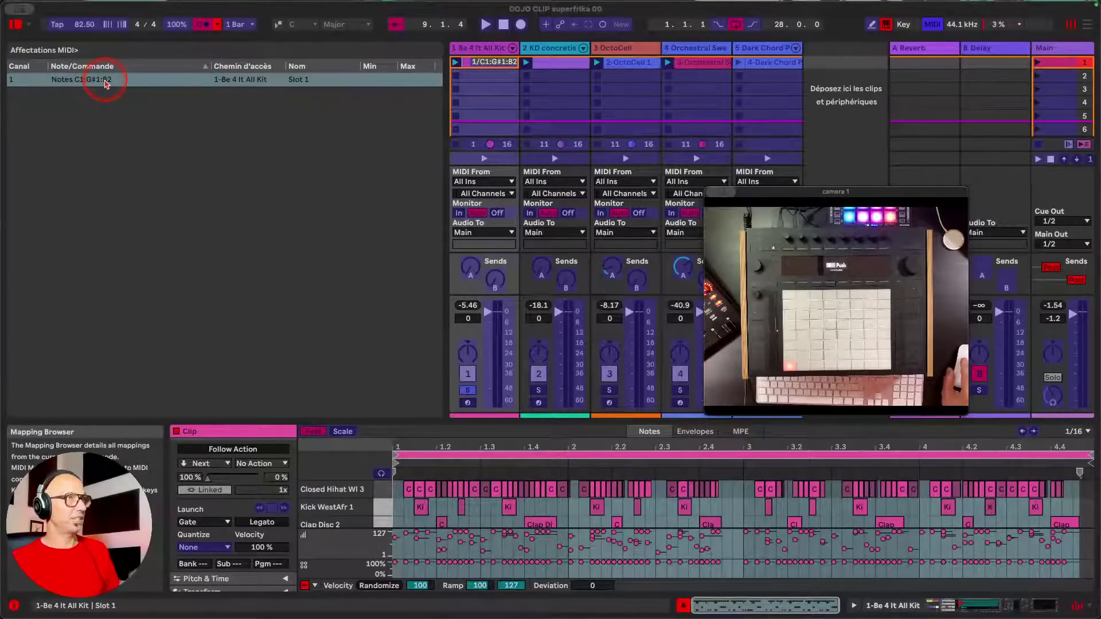
# - Map the same notes C1, G#1 and B2 to the first-scene clips on tracks 2 to 5 and leave MIDI mapping mode
pyautogui.click(552, 63)
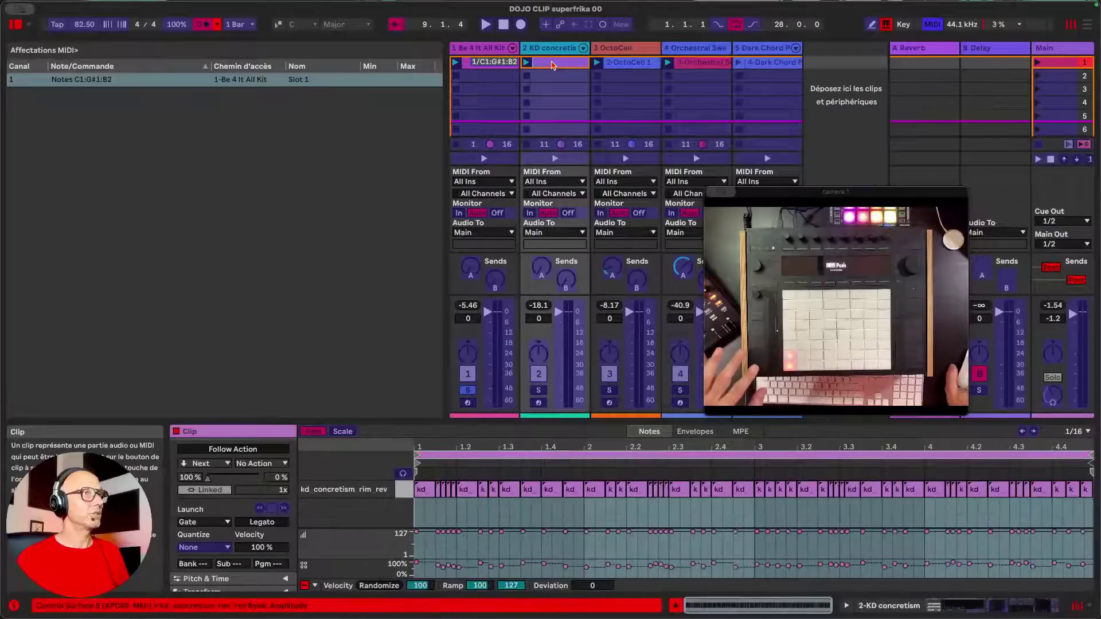
pyautogui.click(616, 58)
pyautogui.click(623, 63)
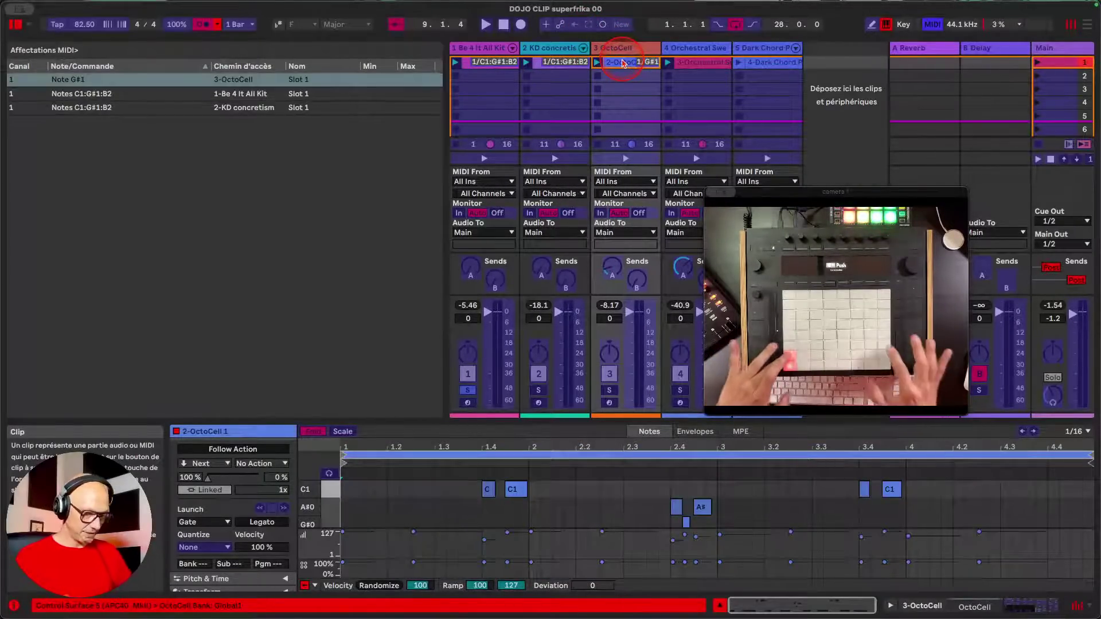
pyautogui.click(708, 64)
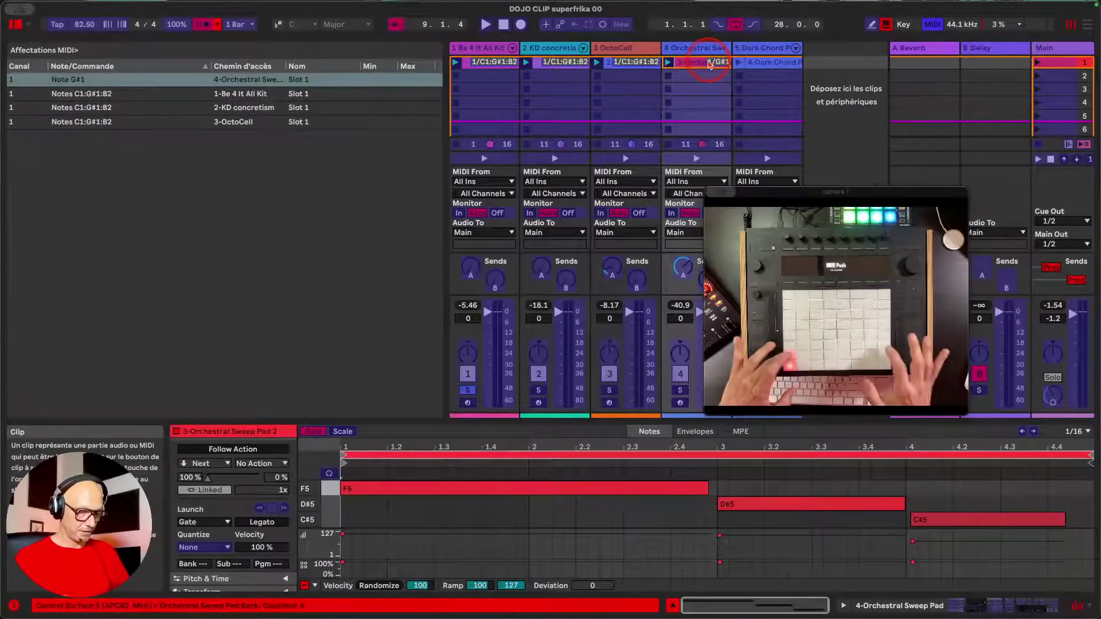
pyautogui.click(754, 65)
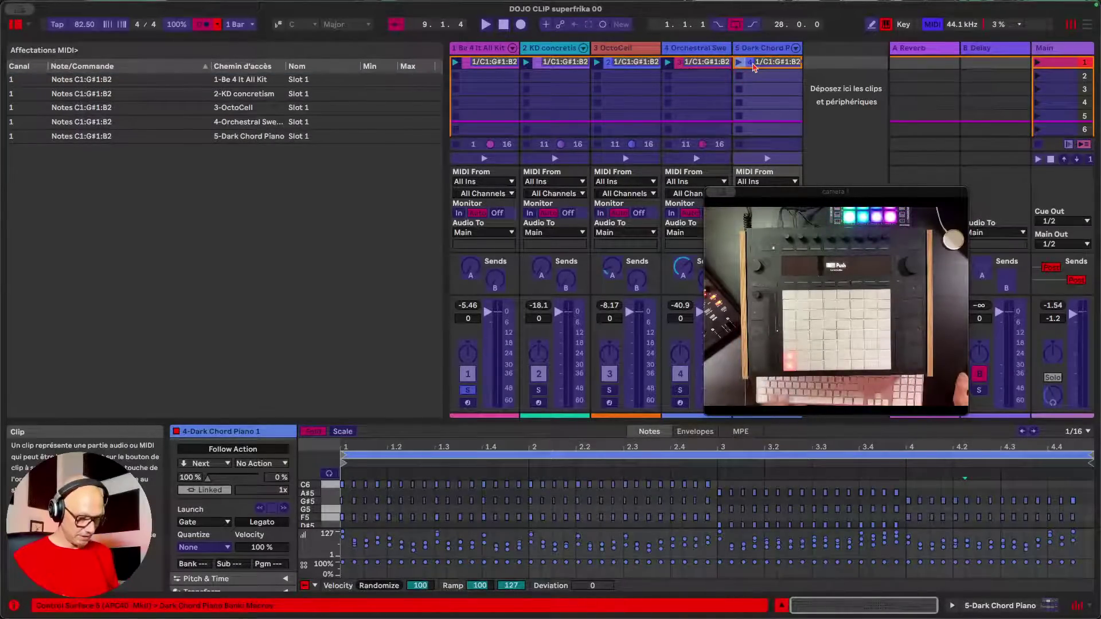
pyautogui.click(931, 26)
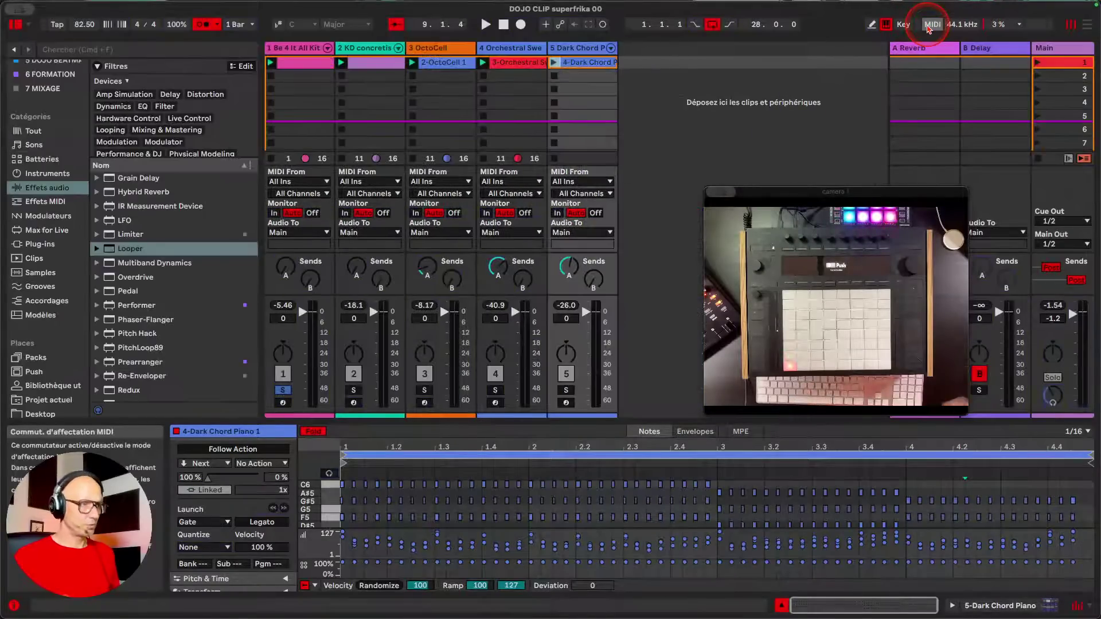
# - Start playback and turn off the solo on track 1
pyautogui.press('space')
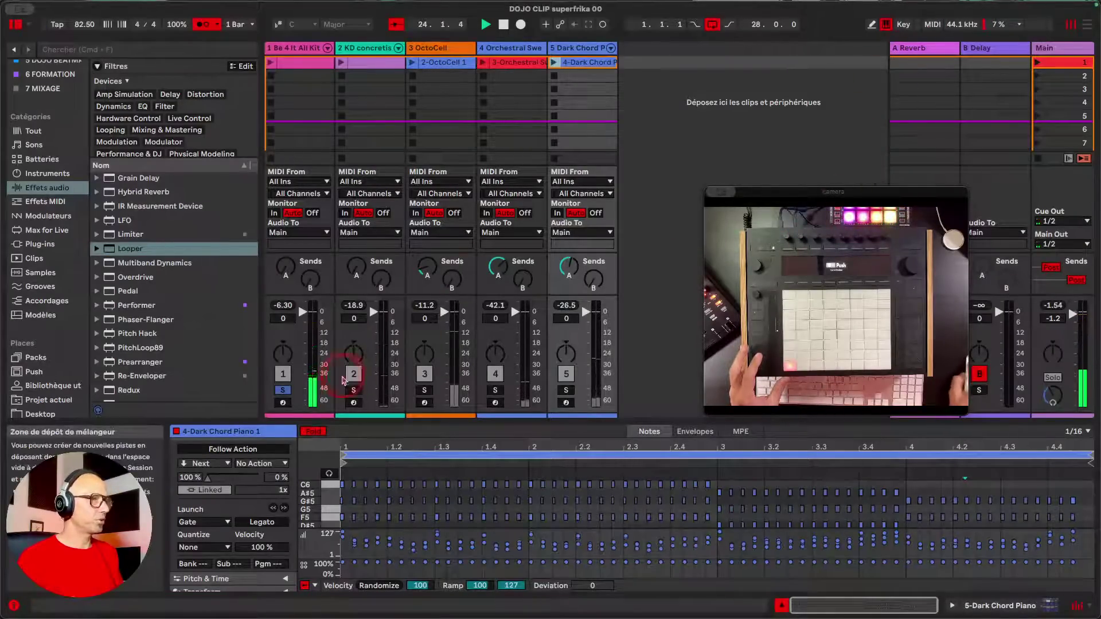
pyautogui.click(281, 392)
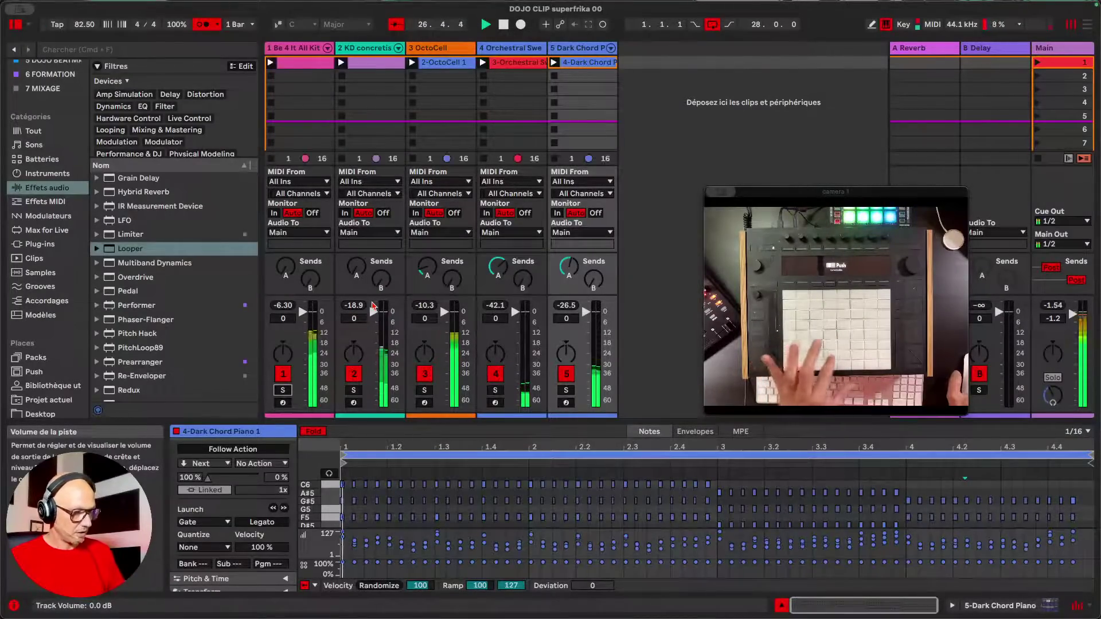
# - Select the five first-scene clips on tracks 1 to 5 and set their launch mode to Trigger
pyautogui.click(318, 50)
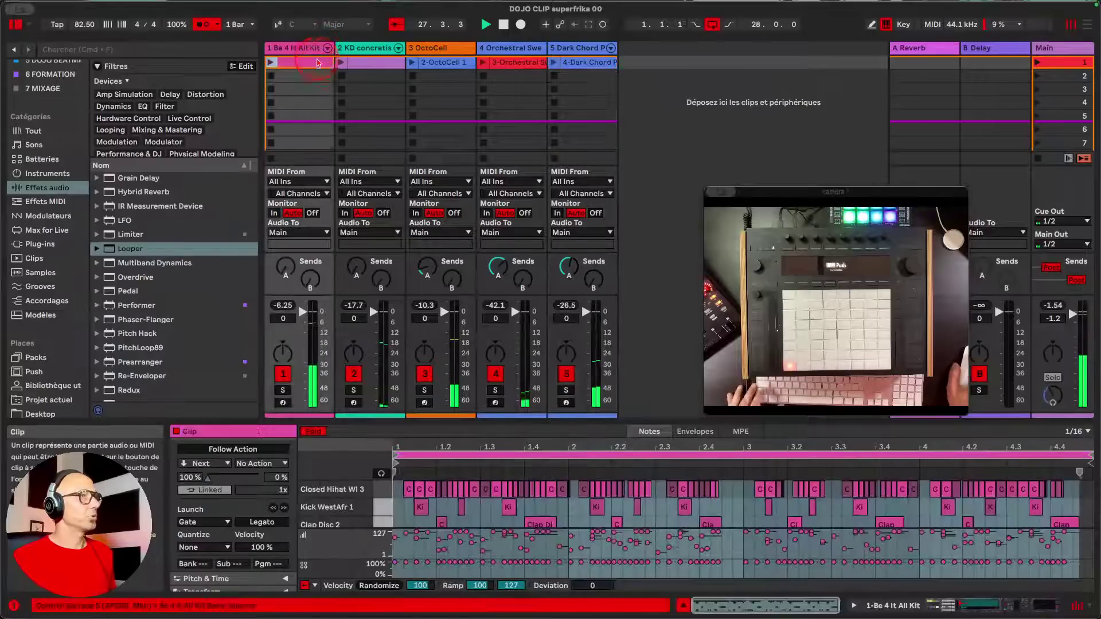
pyautogui.keyDown('shift'); pyautogui.click(587, 64); pyautogui.keyUp('shift')
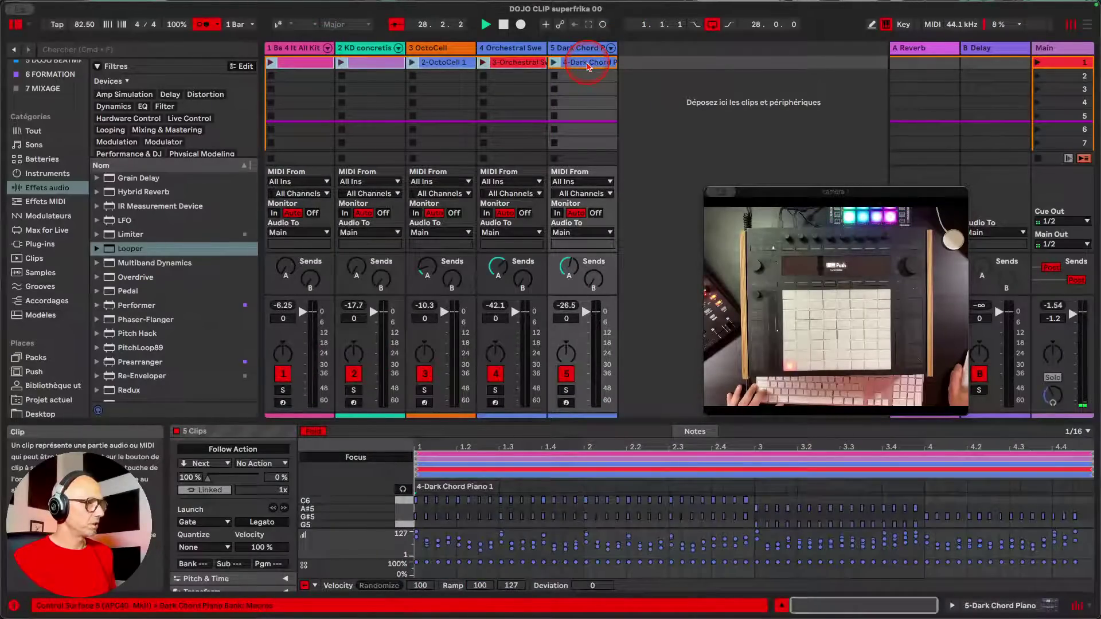
pyautogui.click(202, 522)
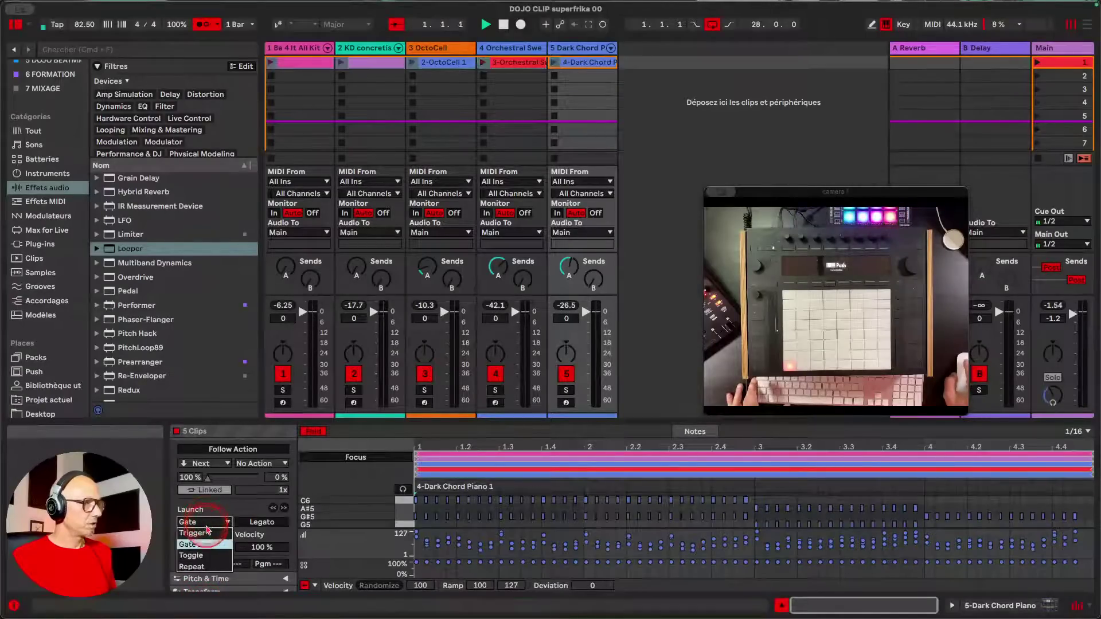
pyautogui.click(205, 533)
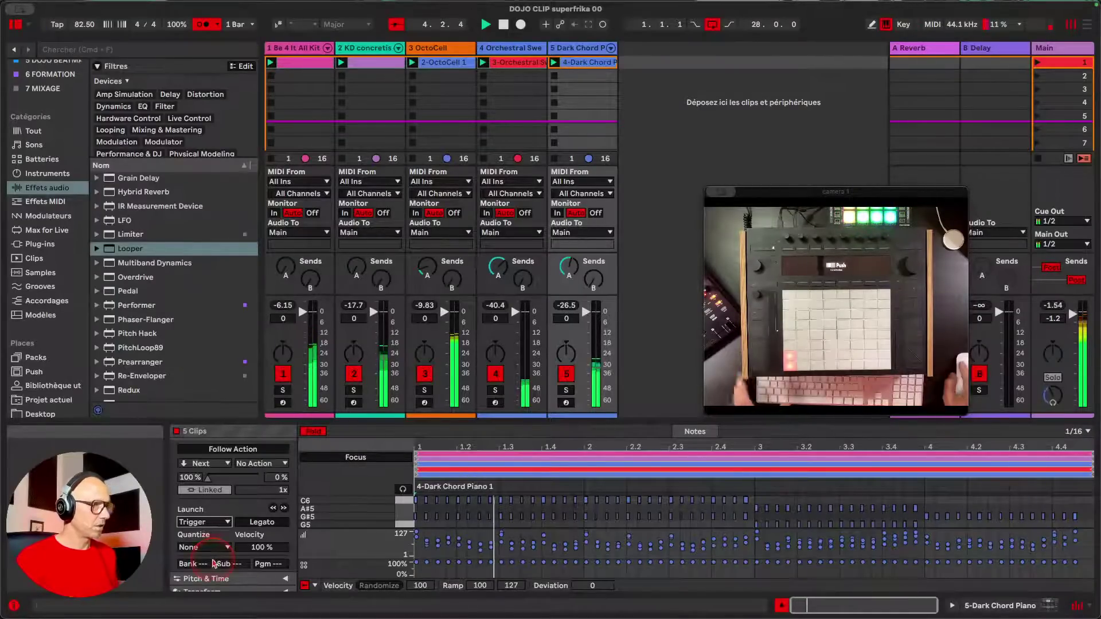
# - Set the five clips' launch quantization to 1/16 and their velocity amount to 0 %
pyautogui.click(204, 547)
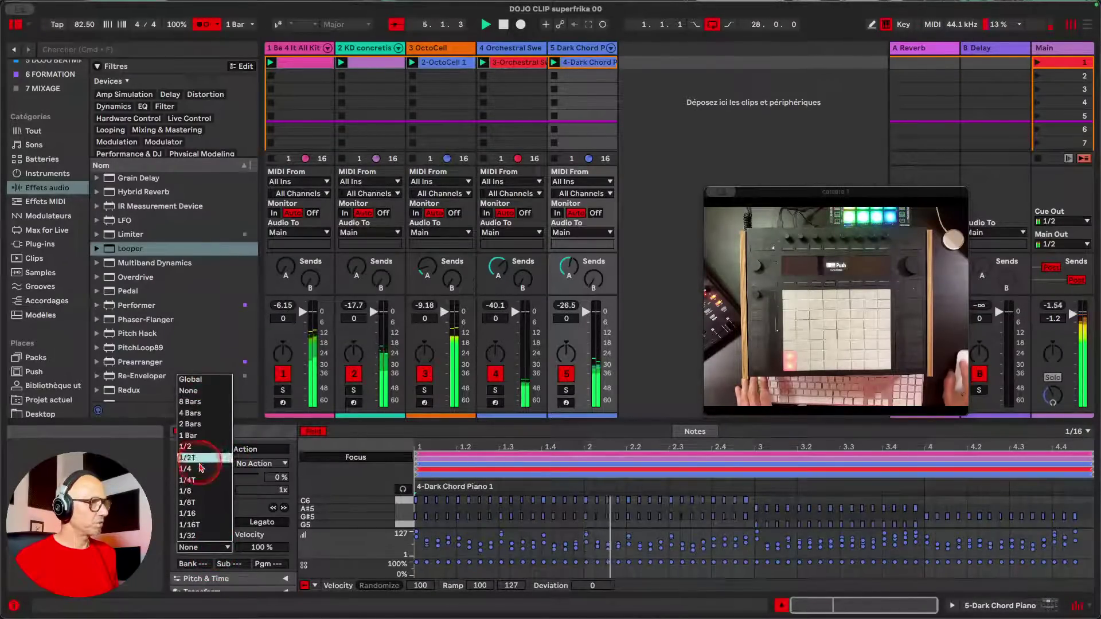
pyautogui.click(199, 513)
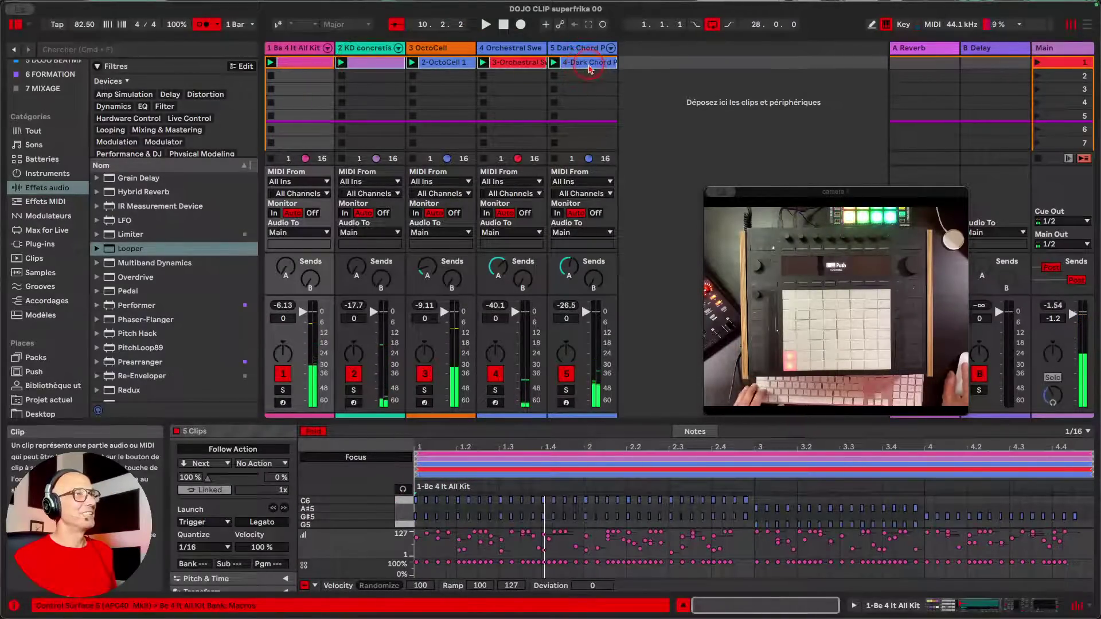
pyautogui.moveTo(255, 548); pyautogui.dragTo(255, 573)
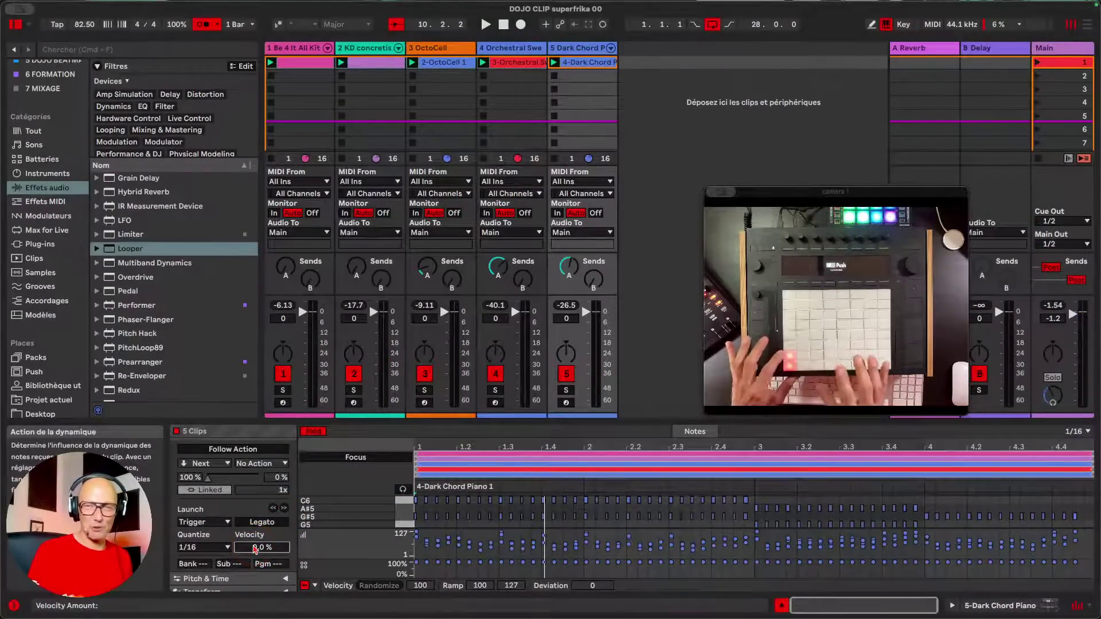
# - Start playback and set the launch quantization of the five clips to Global
pyautogui.press('space')
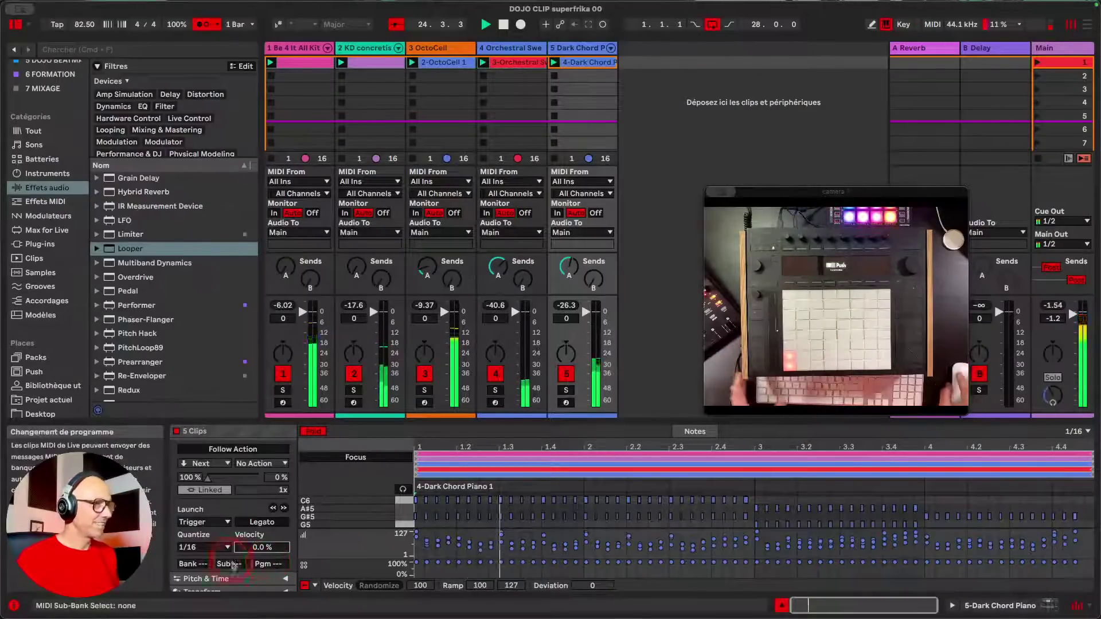
pyautogui.click(204, 547)
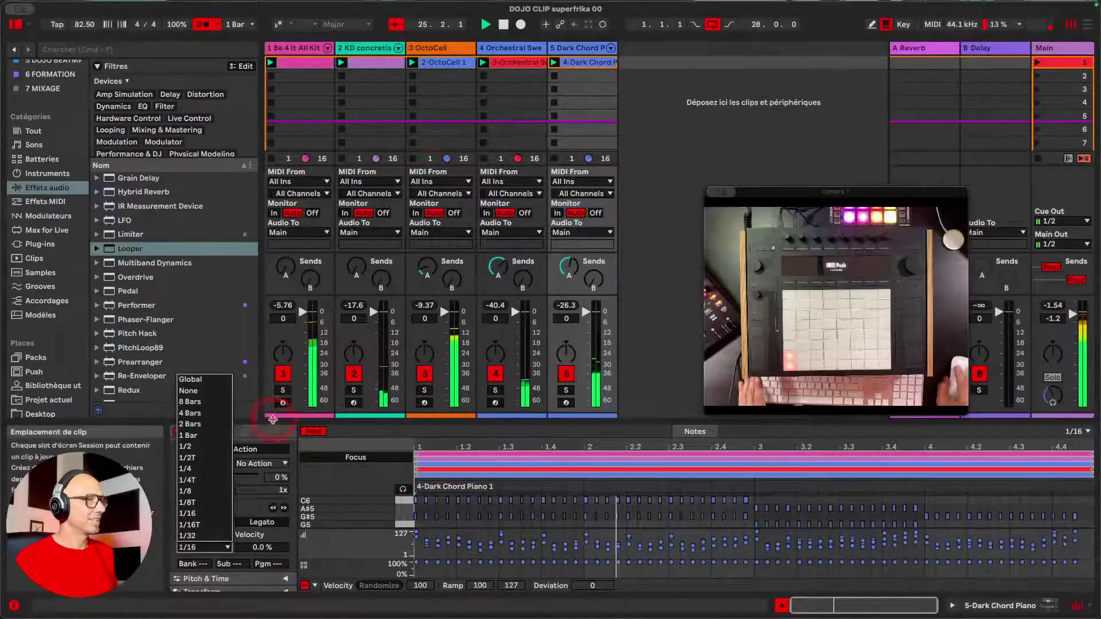
pyautogui.click(190, 379)
pyautogui.click(321, 69)
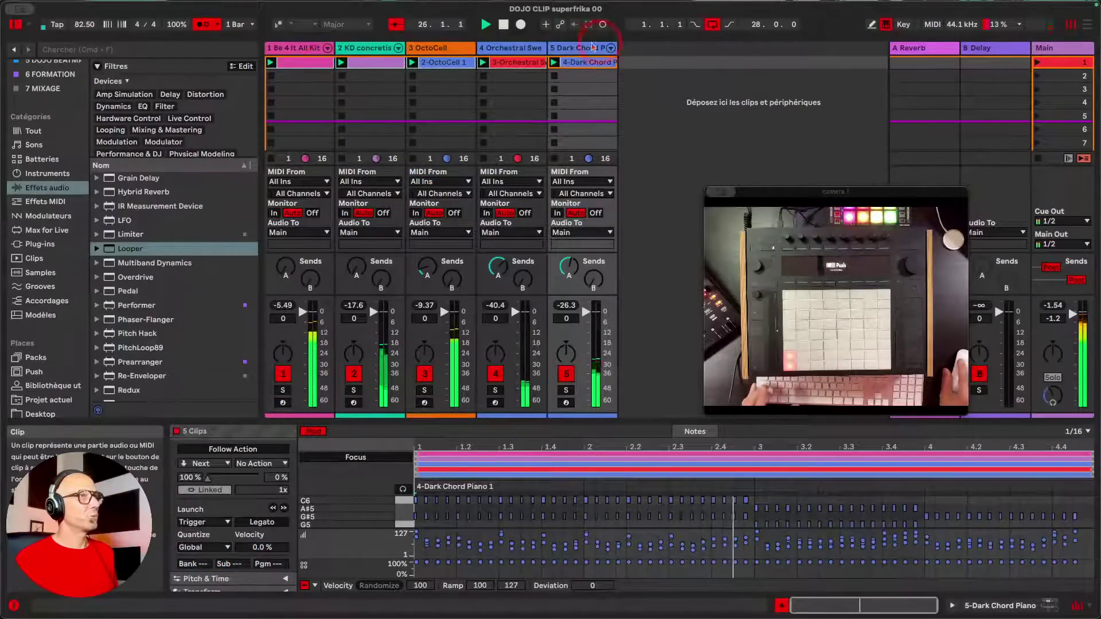
pyautogui.click(210, 530)
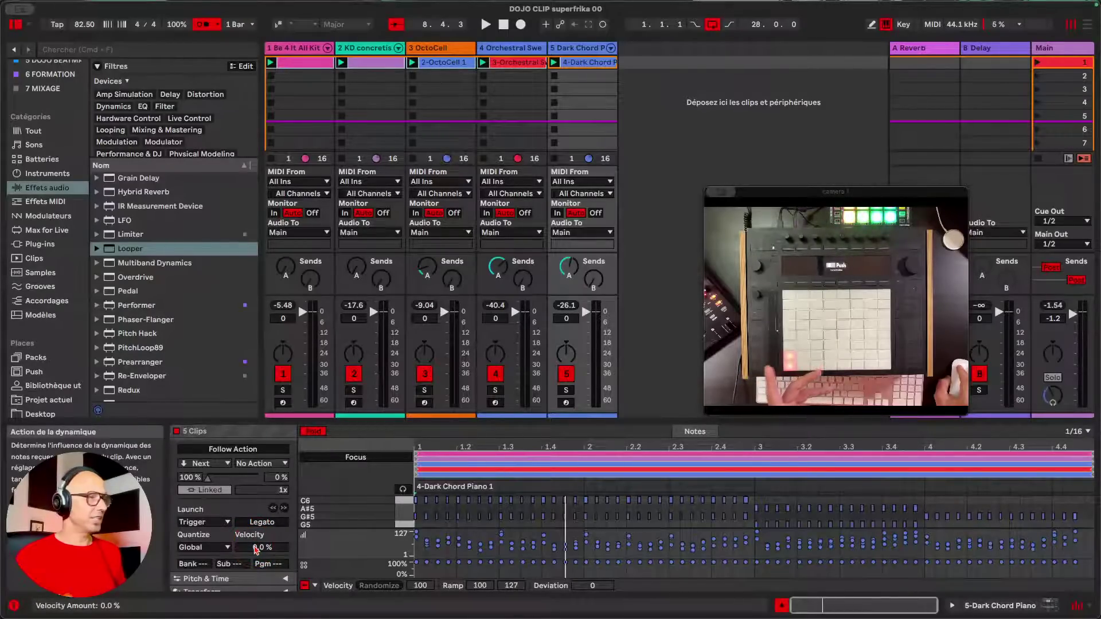
pyautogui.click(241, 548)
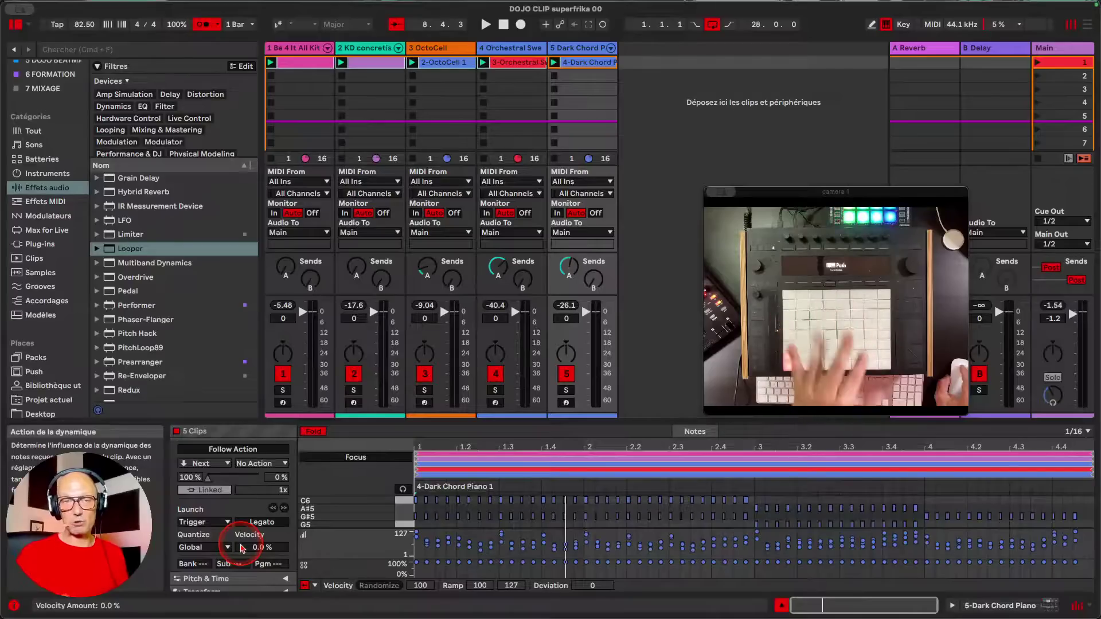
pyautogui.scroll(1, 242, 548)
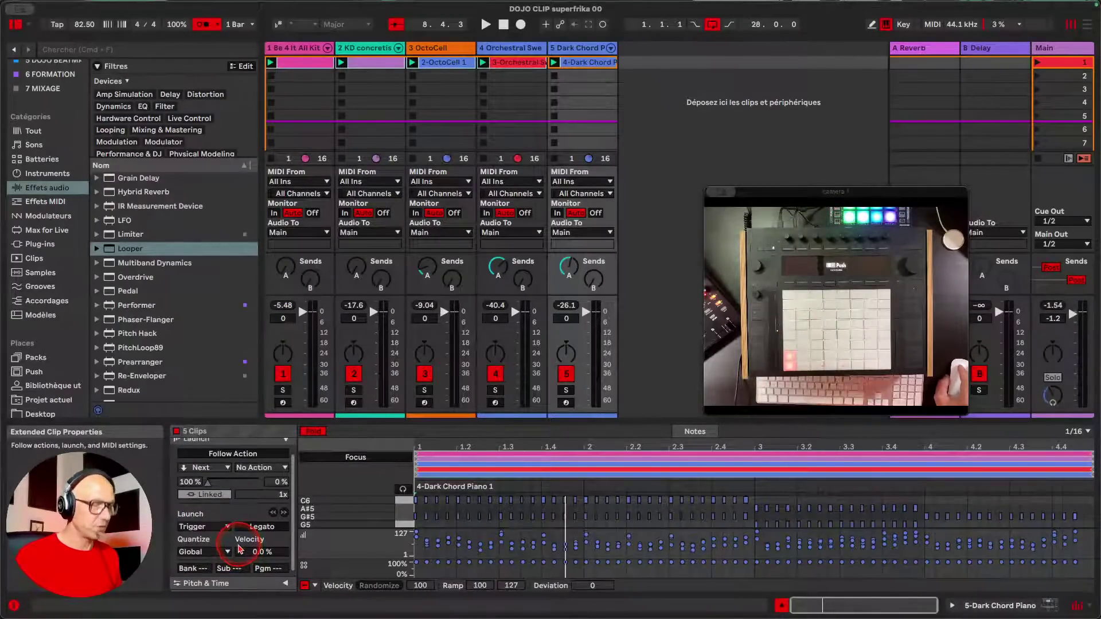
# - Select only the 3-Orchestral Sweep Pad 2 clip on track 4 and turn on its Legato launch option
pyautogui.click(315, 67)
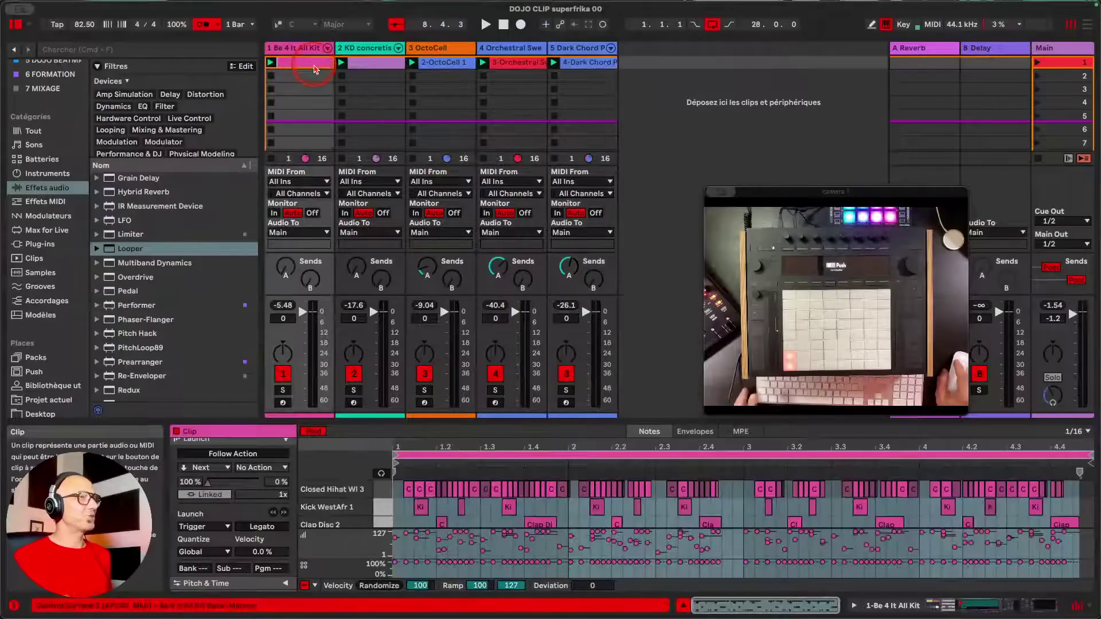
pyautogui.click(555, 52)
pyautogui.click(543, 89)
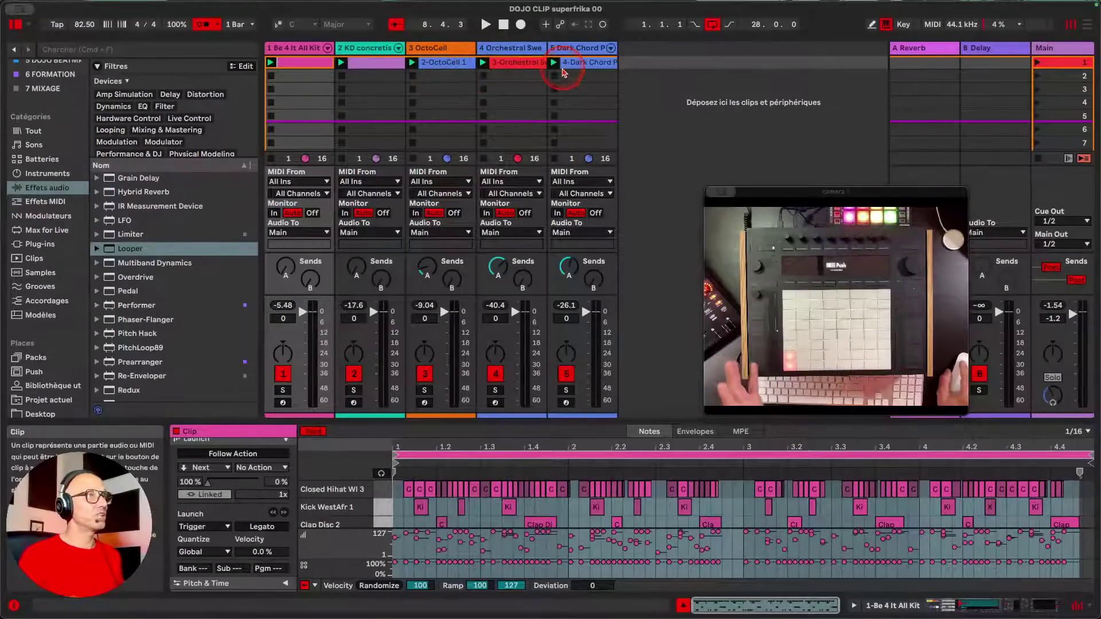
pyautogui.click(576, 64)
pyautogui.click(525, 63)
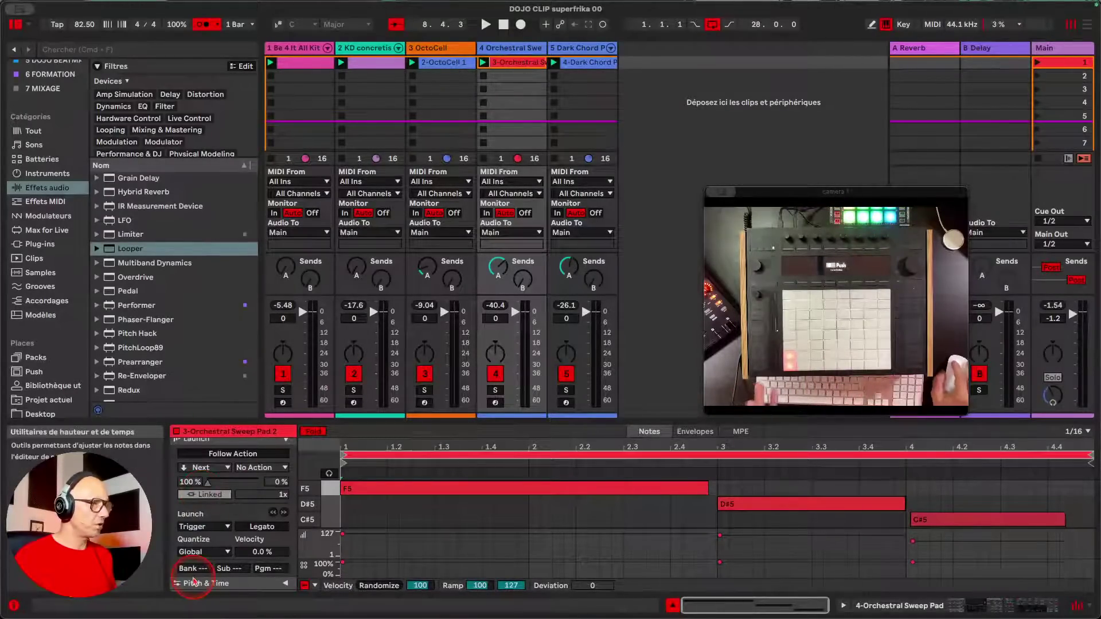
pyautogui.click(229, 565)
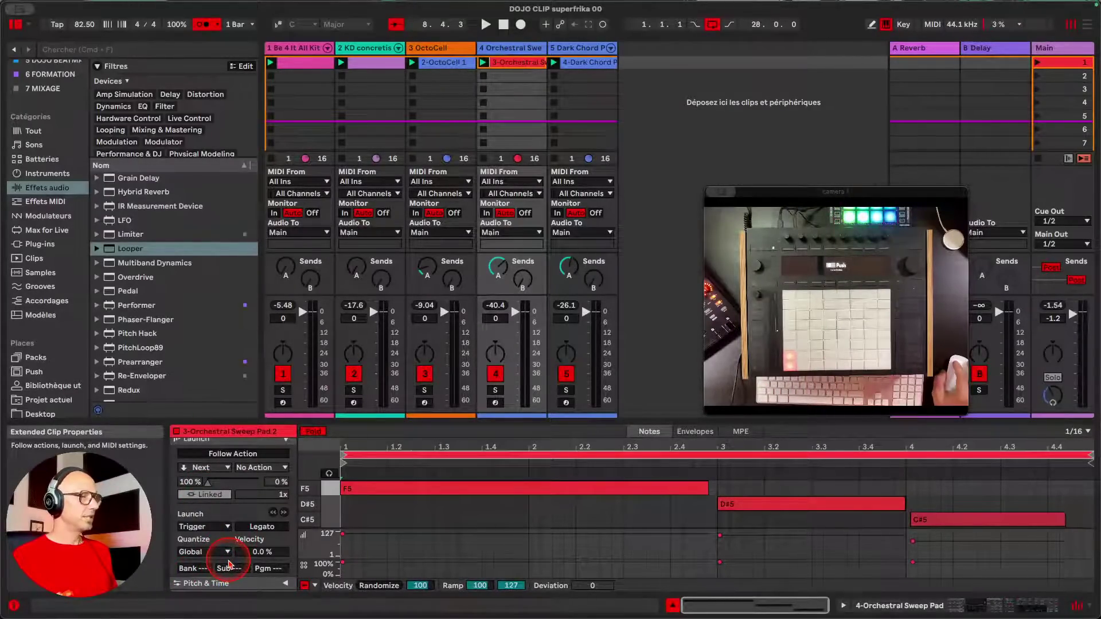
pyautogui.click(272, 528)
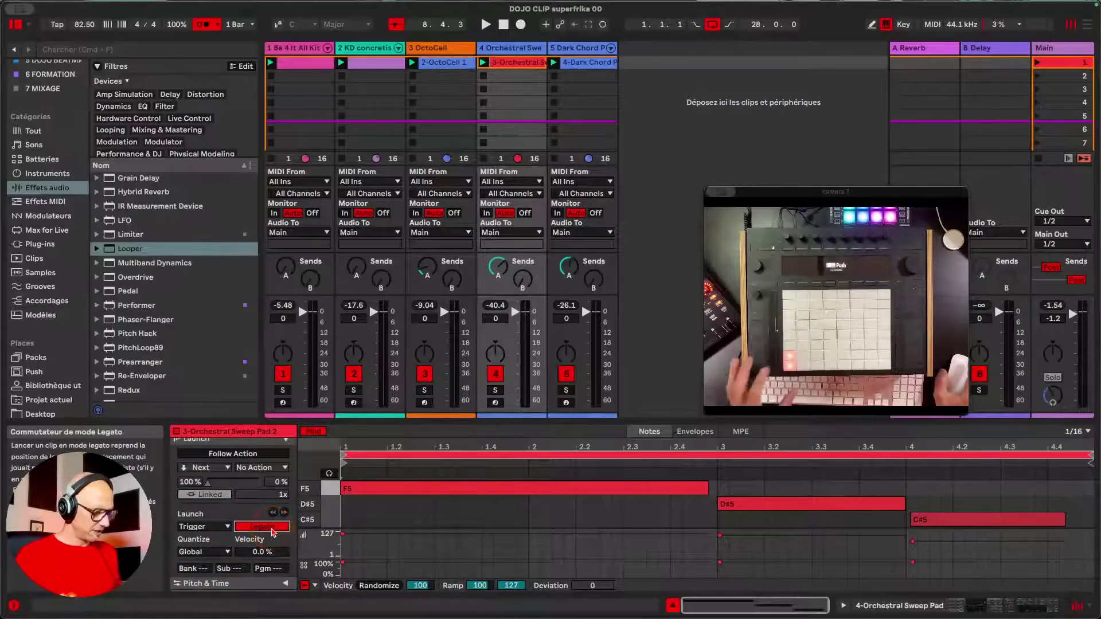
# - Start playback and follow the playhead over the Orchestral Sweep Pad clip's notes while retriggering it from the controller
pyautogui.press('space')
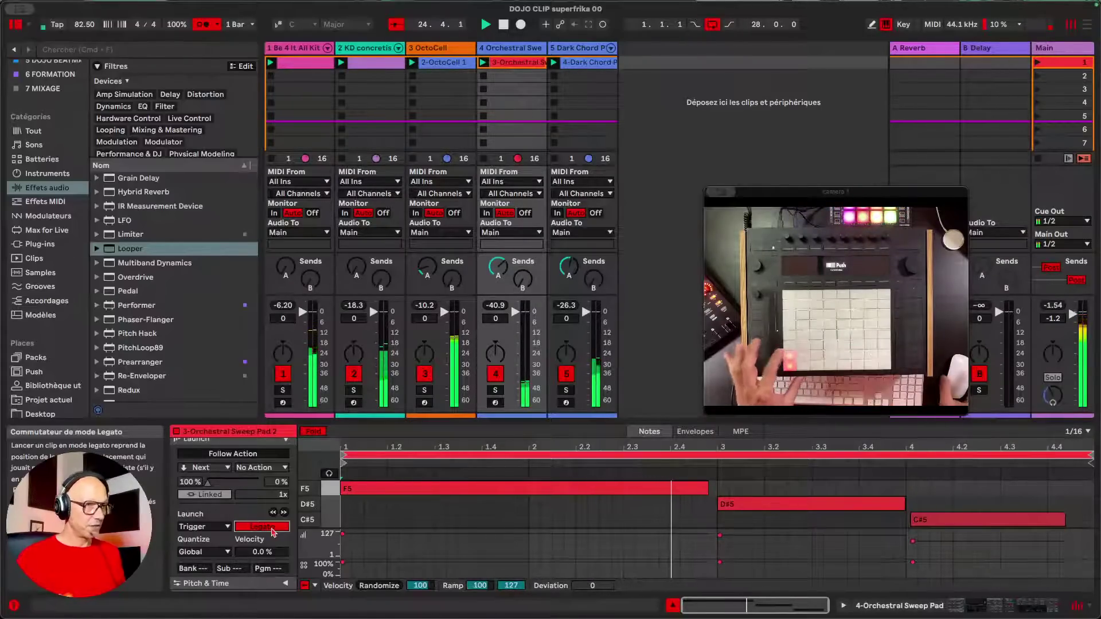
pyautogui.click(783, 582)
pyautogui.click(783, 504)
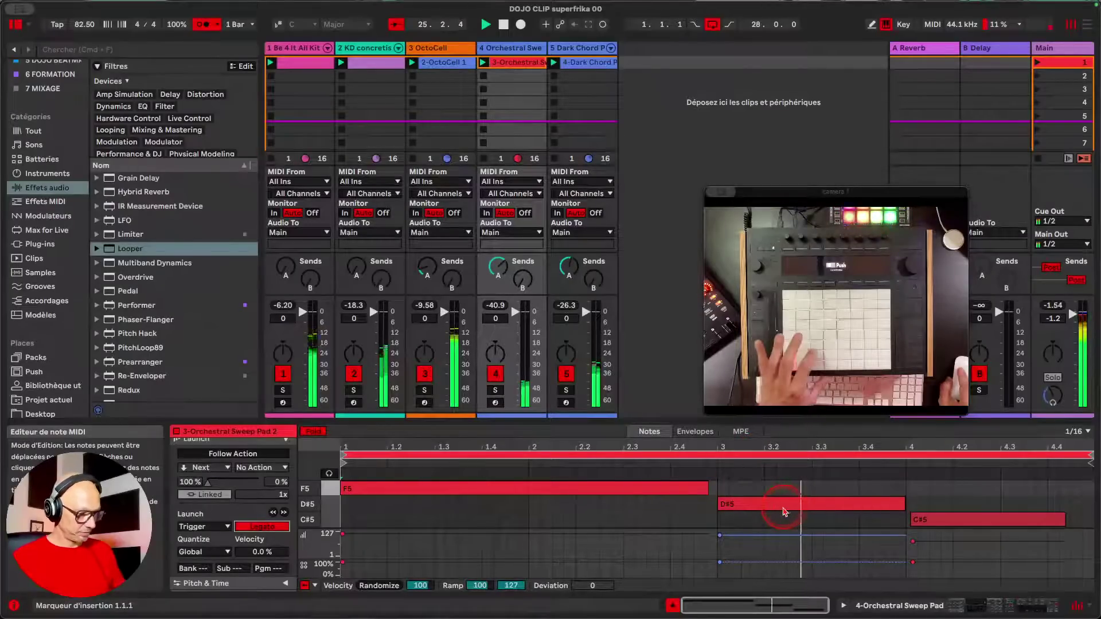
pyautogui.click(929, 506)
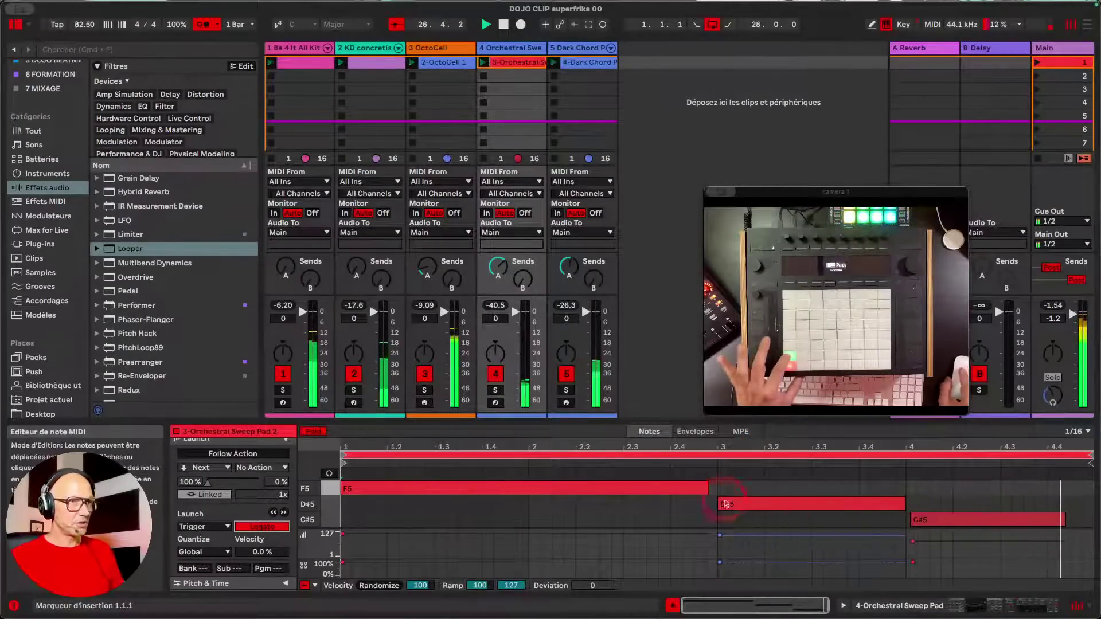
pyautogui.click(394, 493)
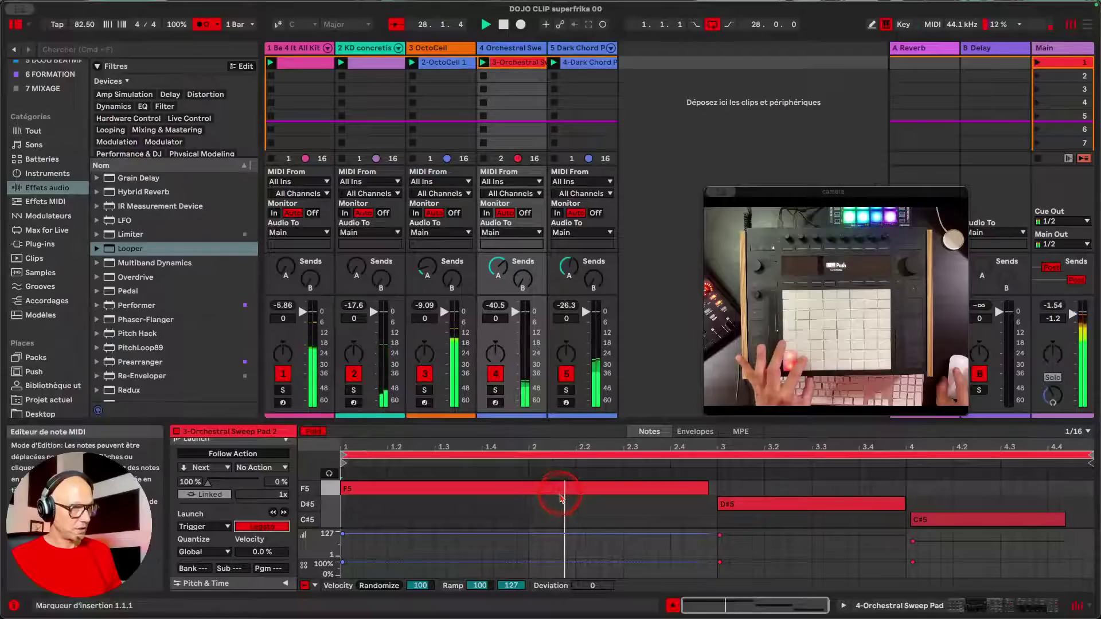
pyautogui.click(736, 494)
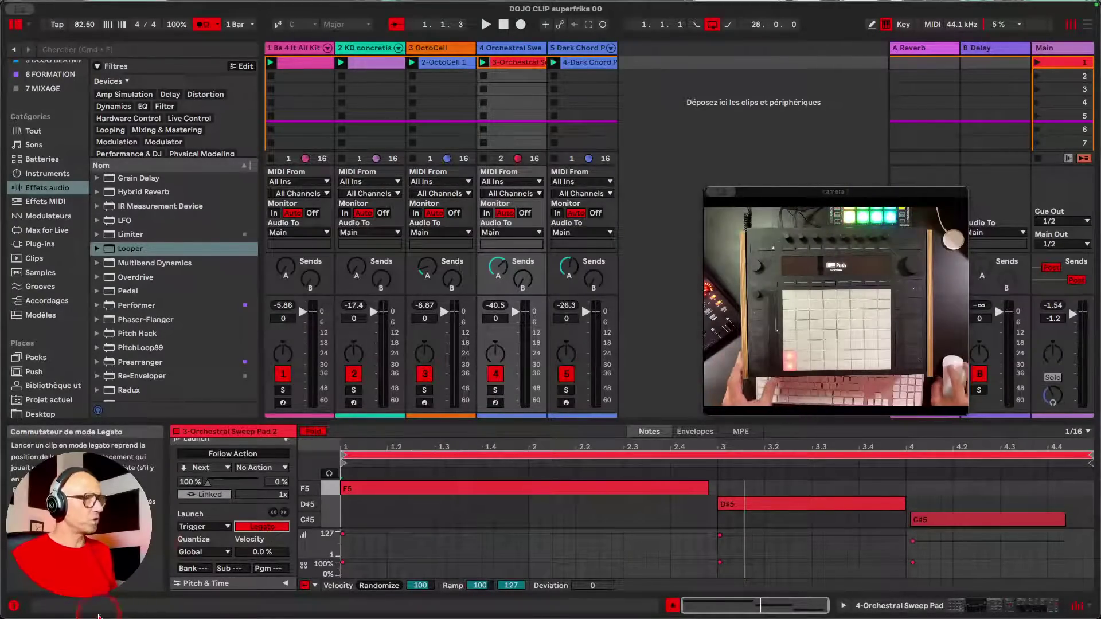
# - Select the five first-scene clips on tracks 1 to 5 and turn off Legato for all of them
pyautogui.click(304, 62)
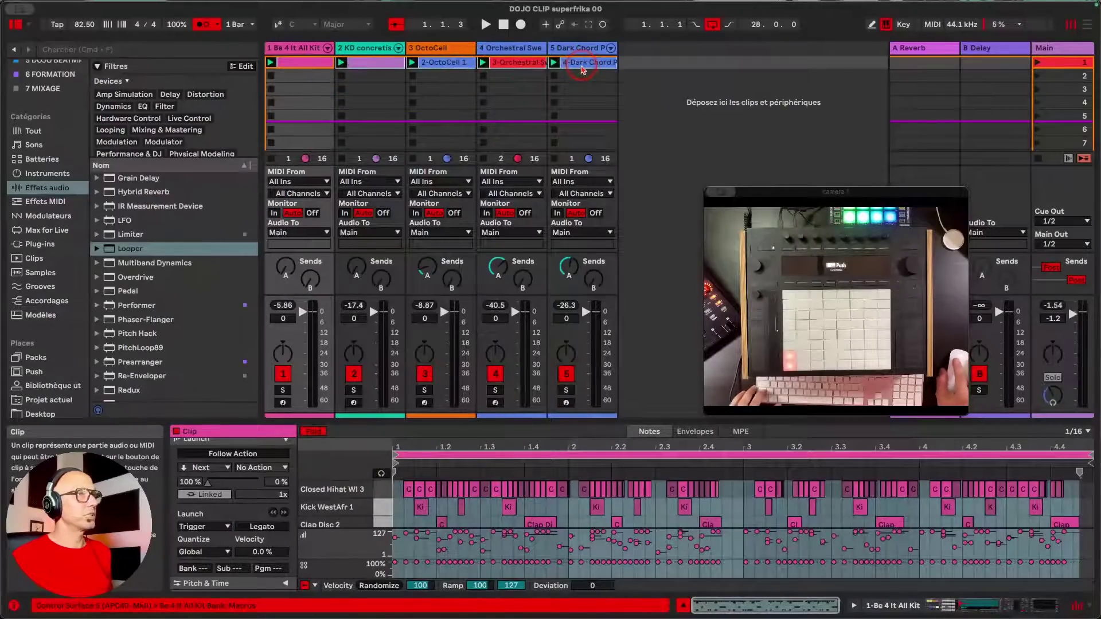
pyautogui.keyDown('shift'); pyautogui.click(582, 69); pyautogui.keyUp('shift')
pyautogui.click(265, 526)
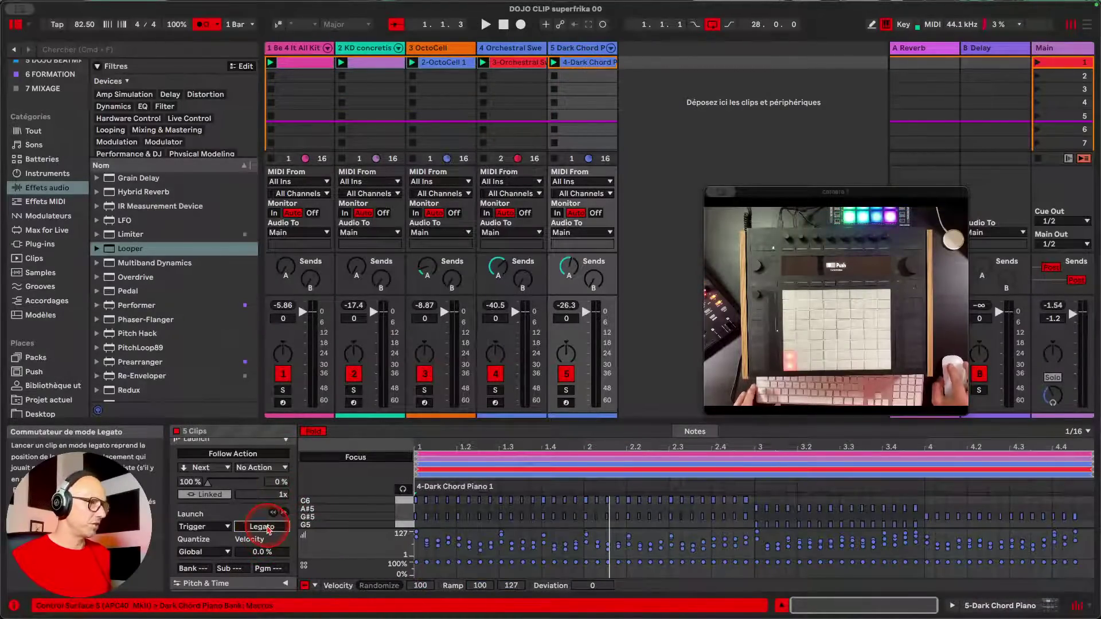
# - Start playback and follow the playhead in the note editor while retriggering the five clips without Legato
pyautogui.press('space')
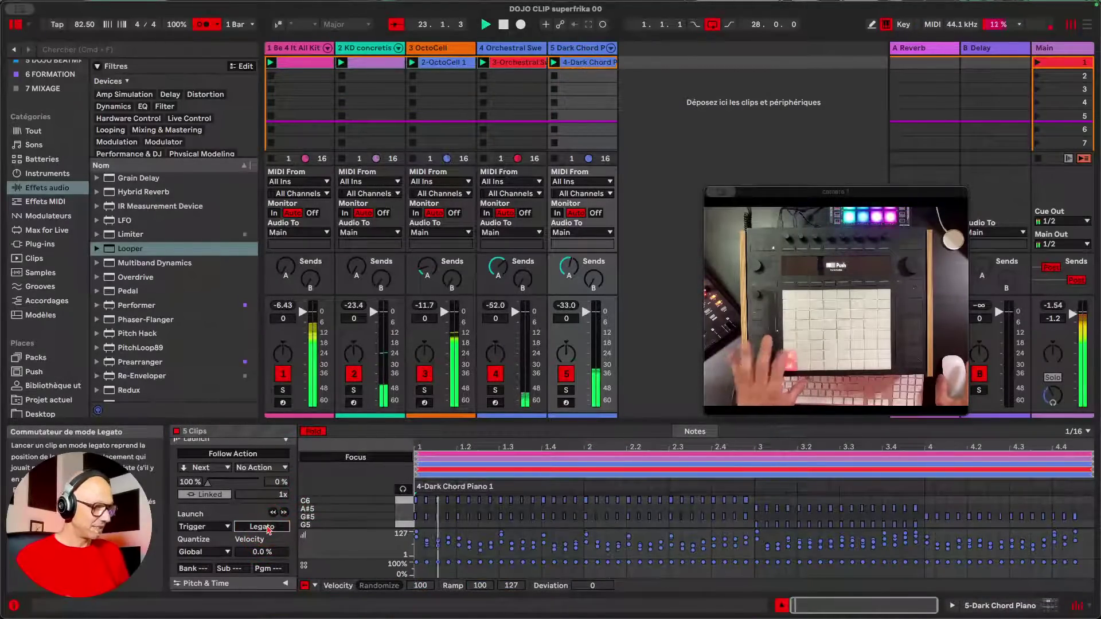
pyautogui.click(426, 519)
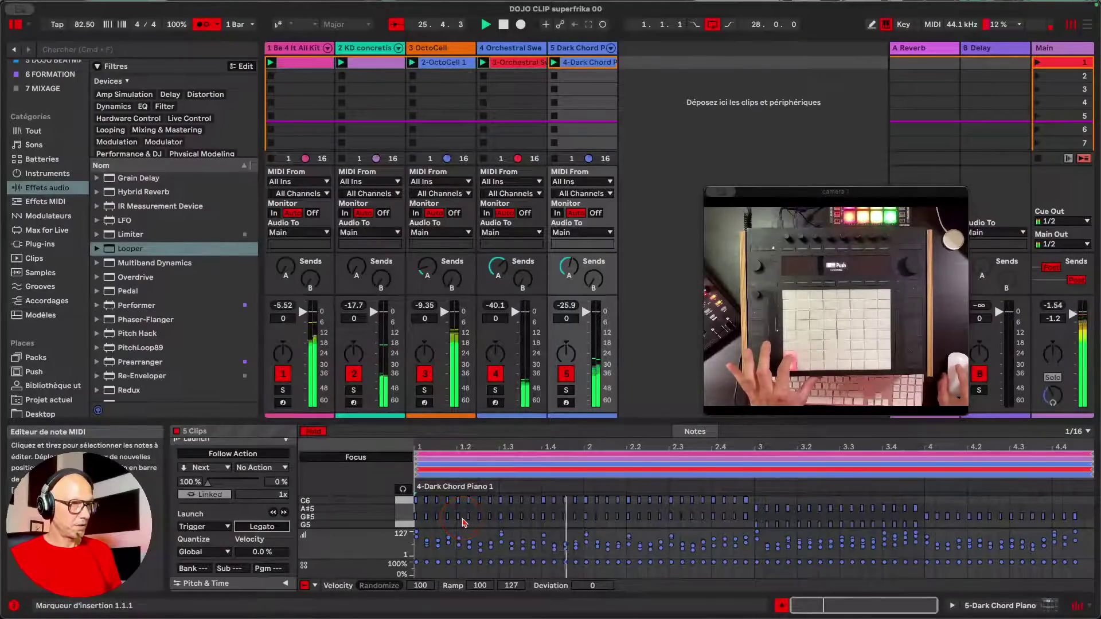
pyautogui.click(874, 509)
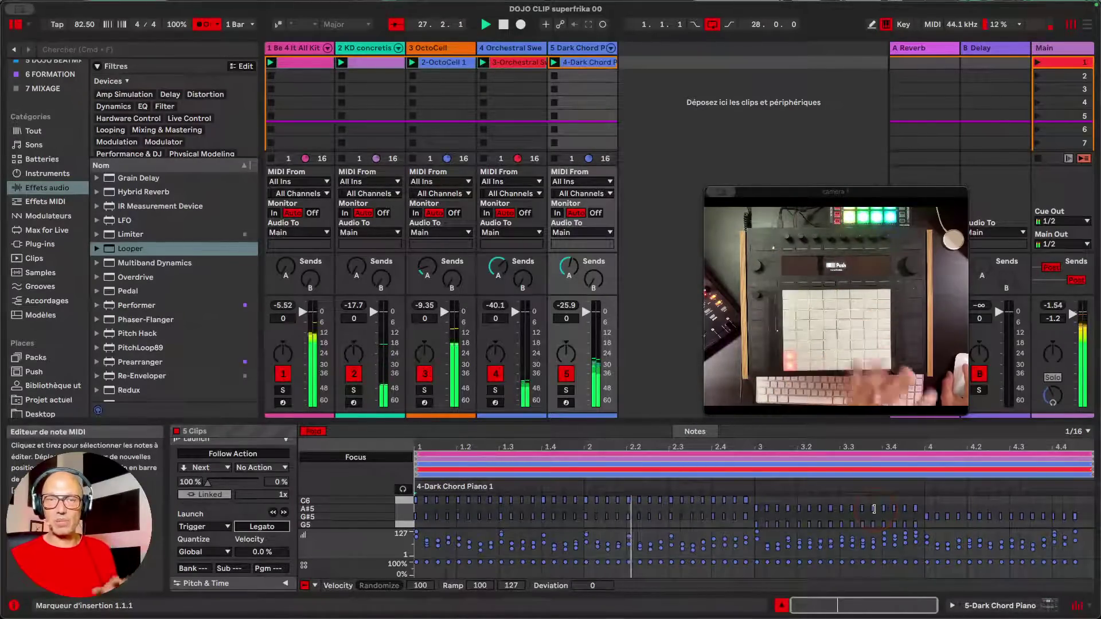
# - Turn on Legato for the five clips during playback and follow the playhead while retriggering them
pyautogui.click(262, 527)
pyautogui.click(470, 522)
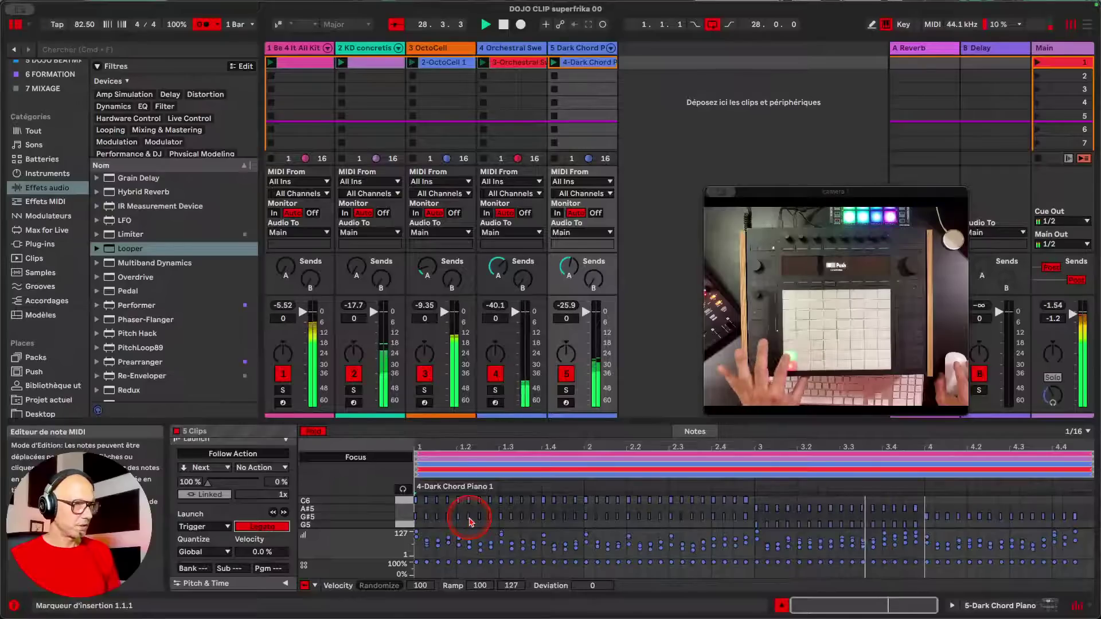
# - Stop playback and turn Legato off for the five selected clips
pyautogui.press('space')
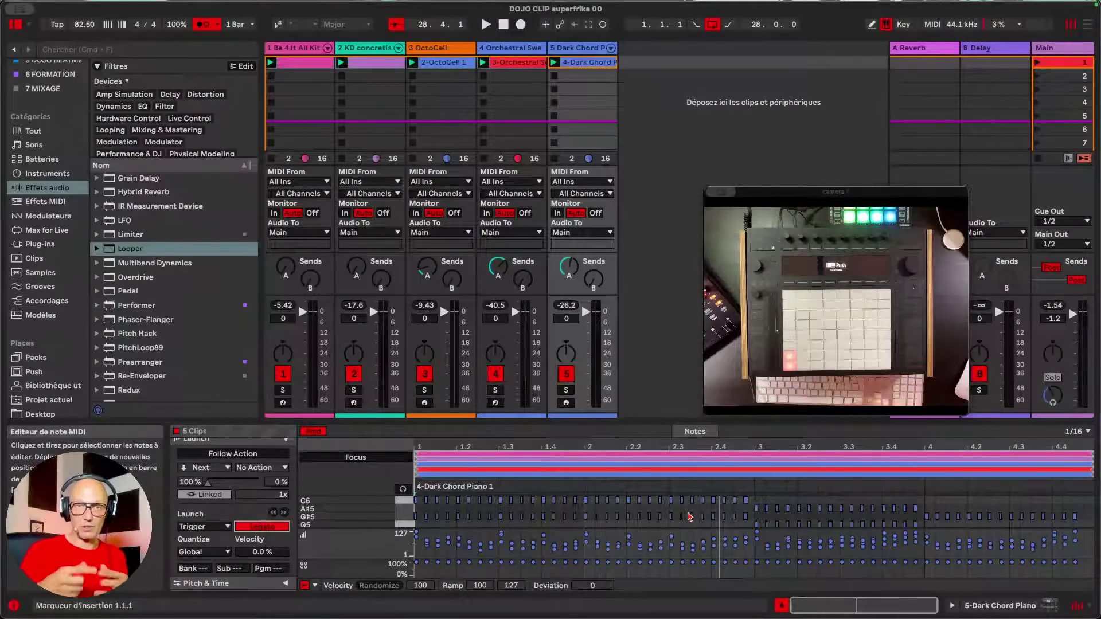
pyautogui.click(248, 528)
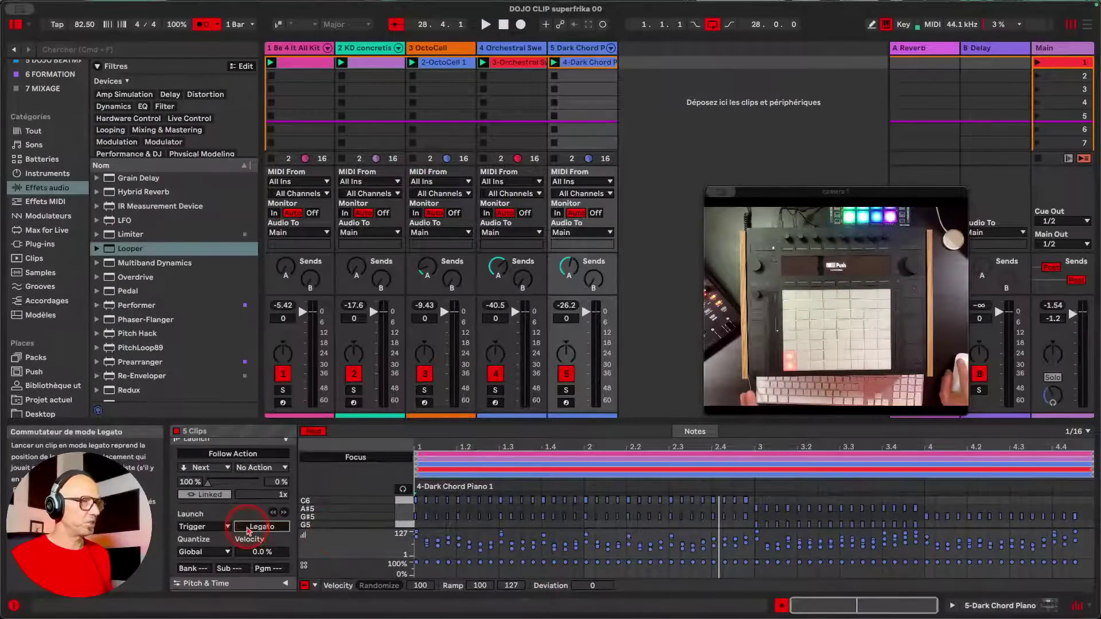